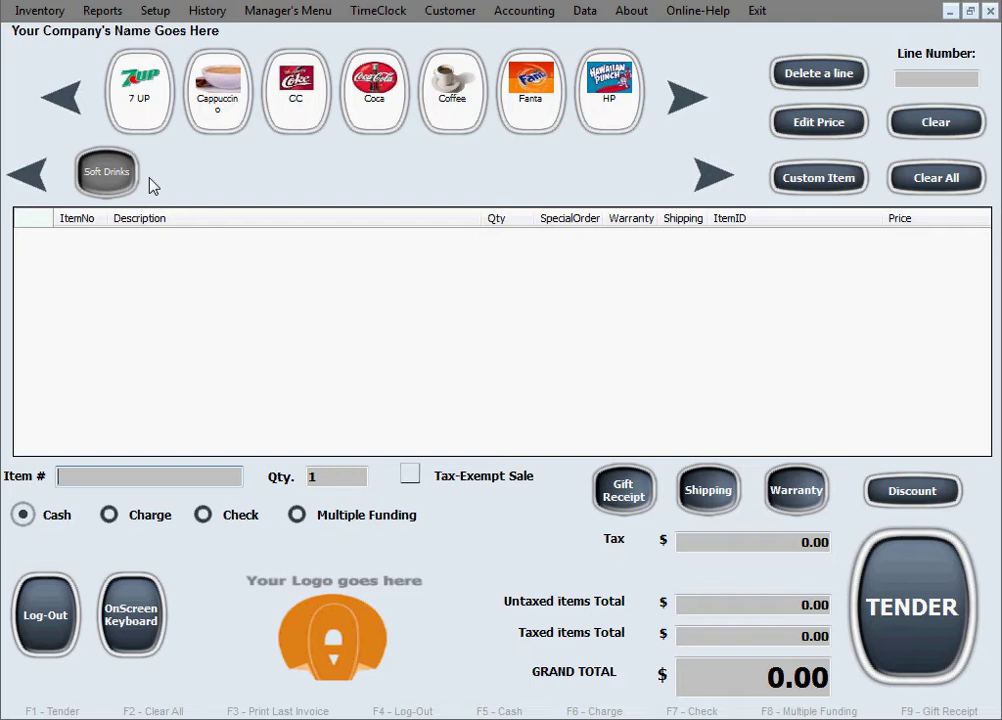
Open the Quick Menu Buttons setup from the Setup menu
click(150, 12)
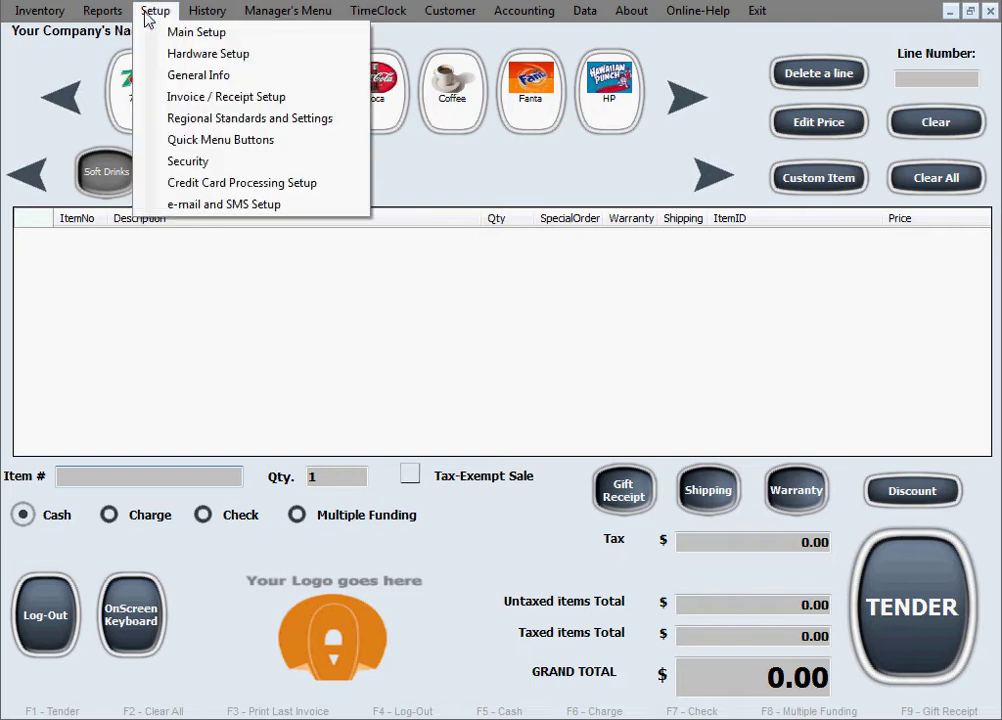
click(255, 140)
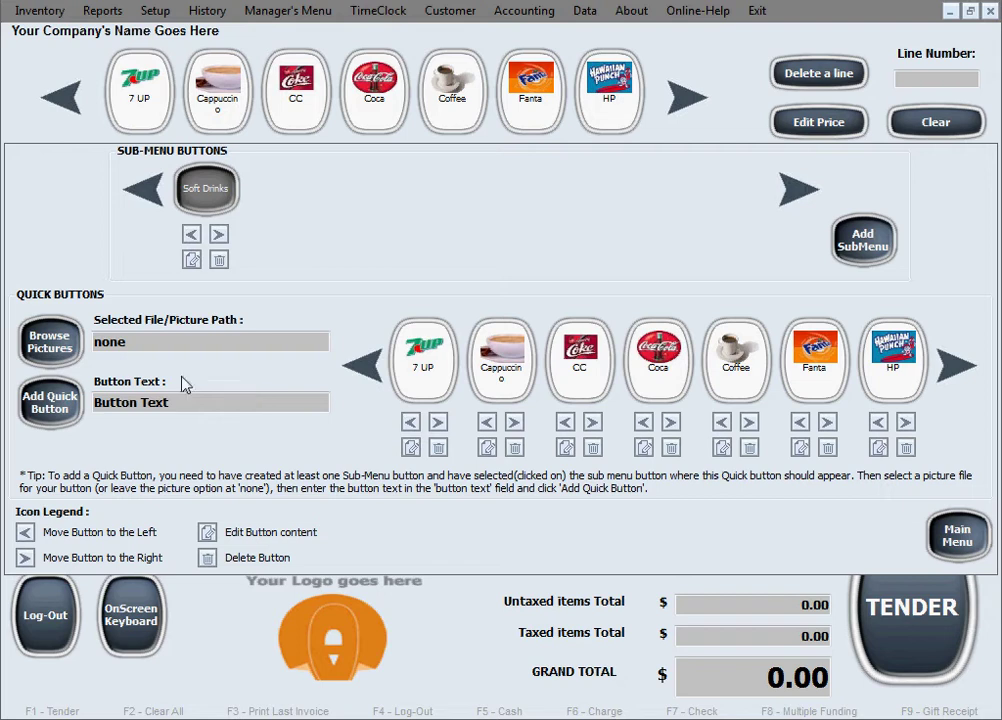
Add a Pepsi quick button using the pepsi.jpg picture to Soft Drinks
click(82, 350)
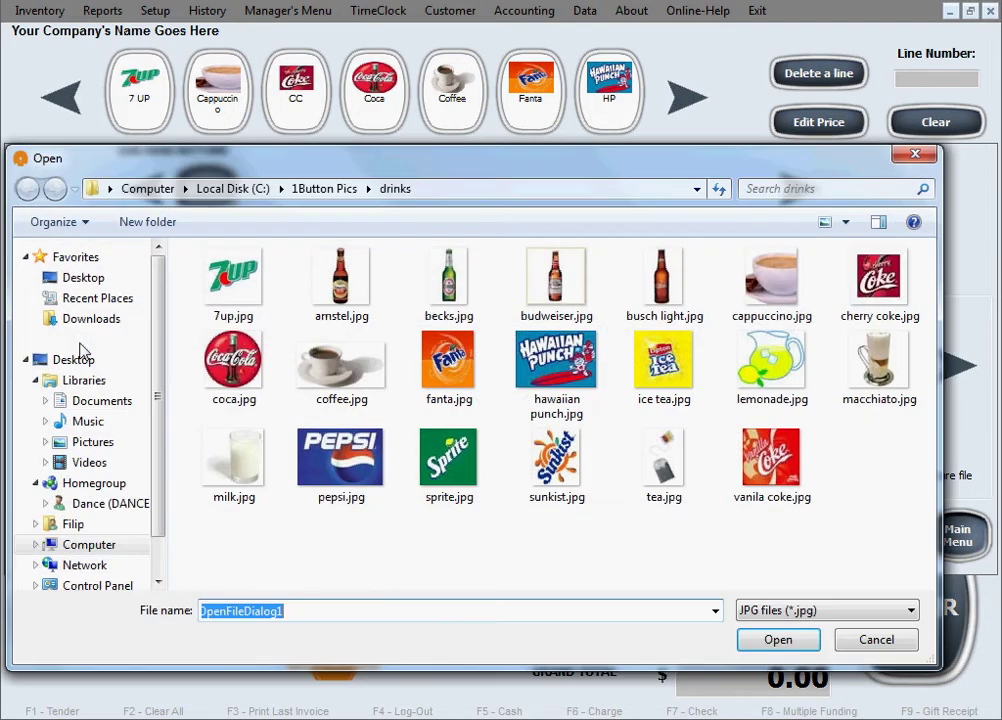
click(341, 457)
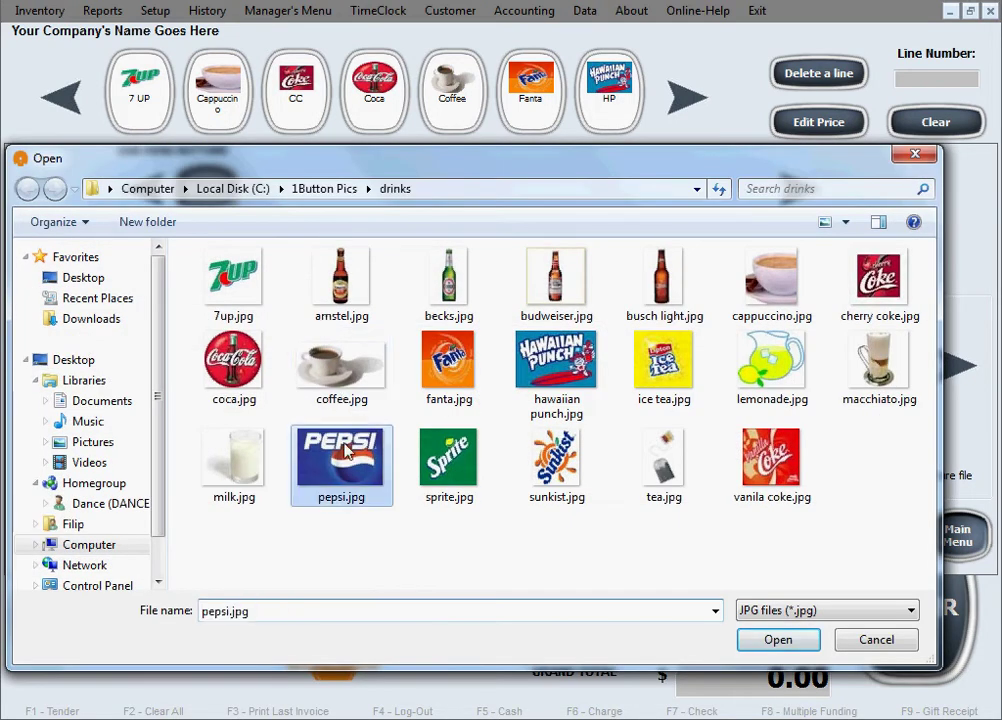
click(778, 639)
drag(168, 402, 105, 402)
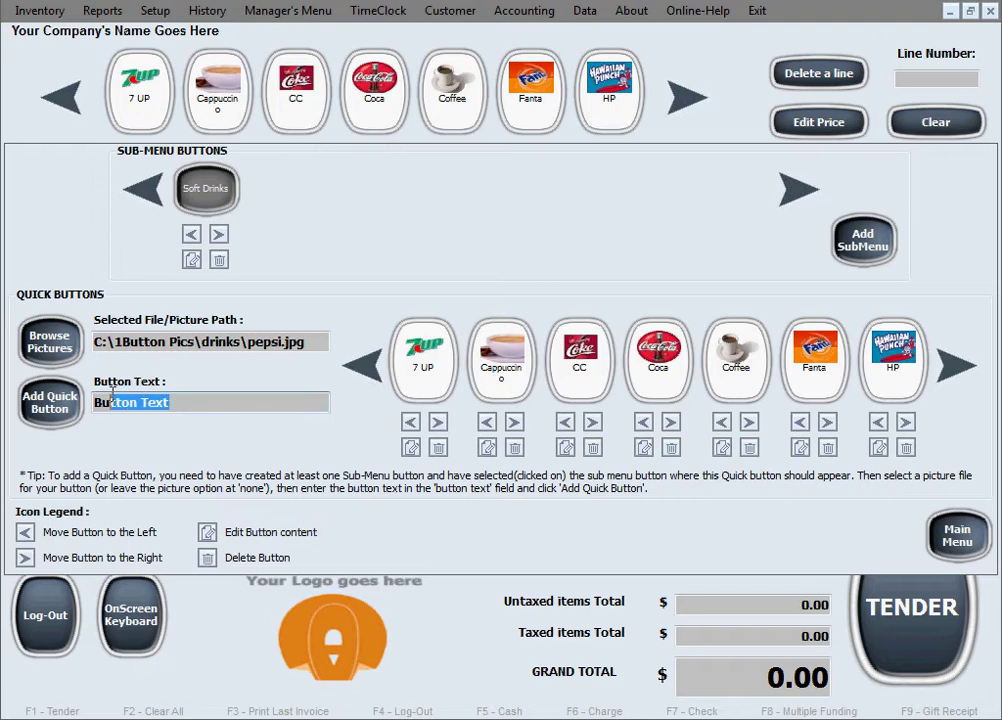
double_click(130, 400)
click(129, 400)
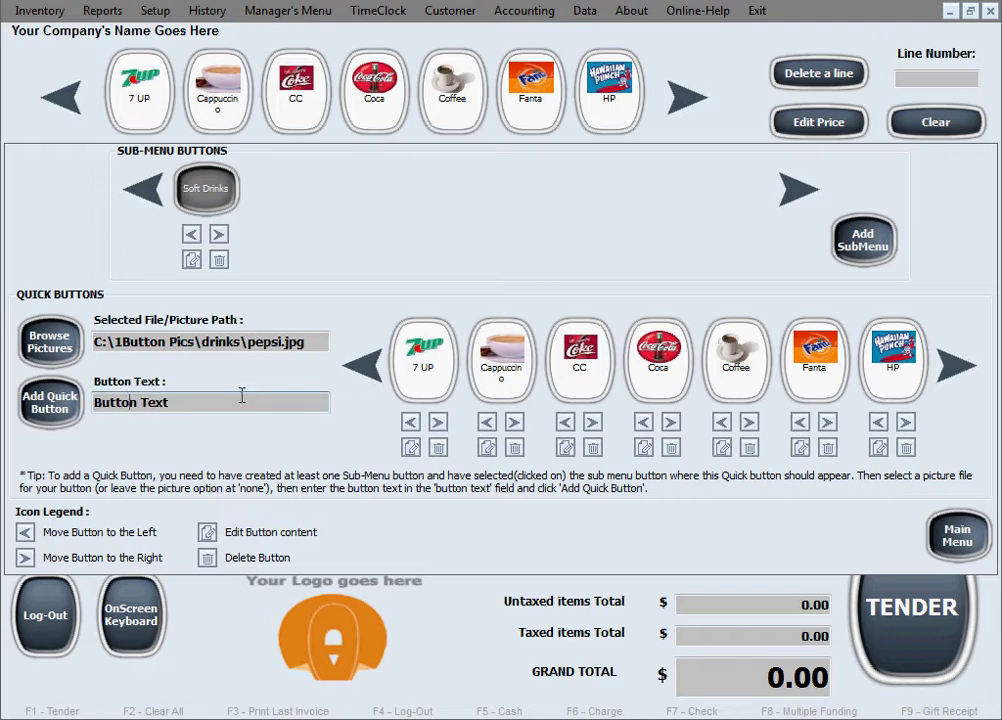
drag(241, 397, 37, 394)
text(Pepsi)
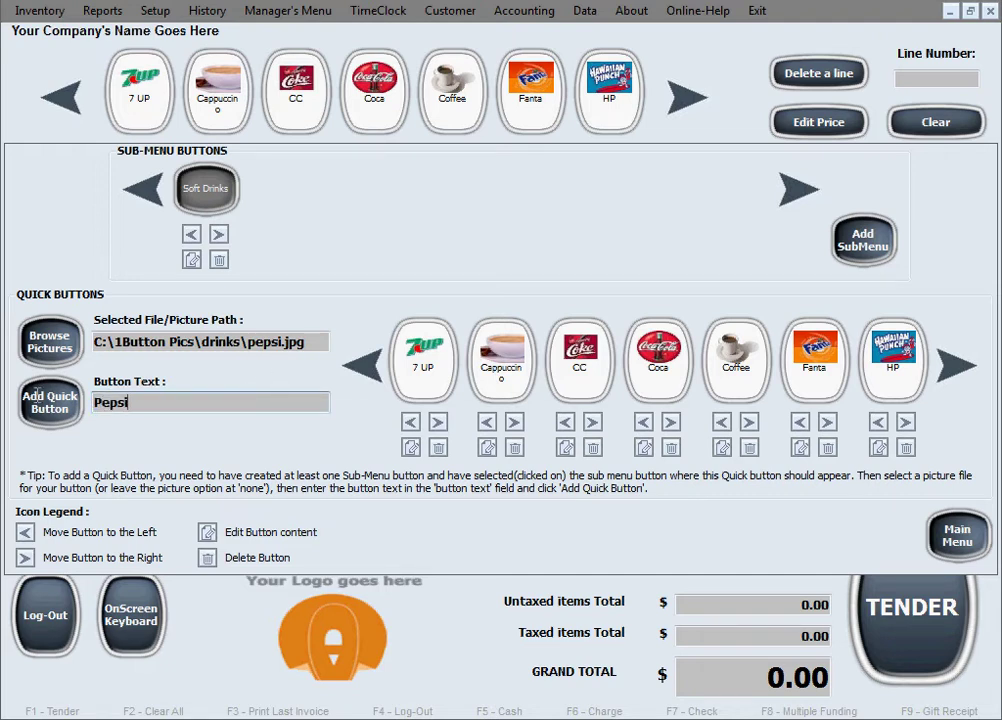
click(37, 394)
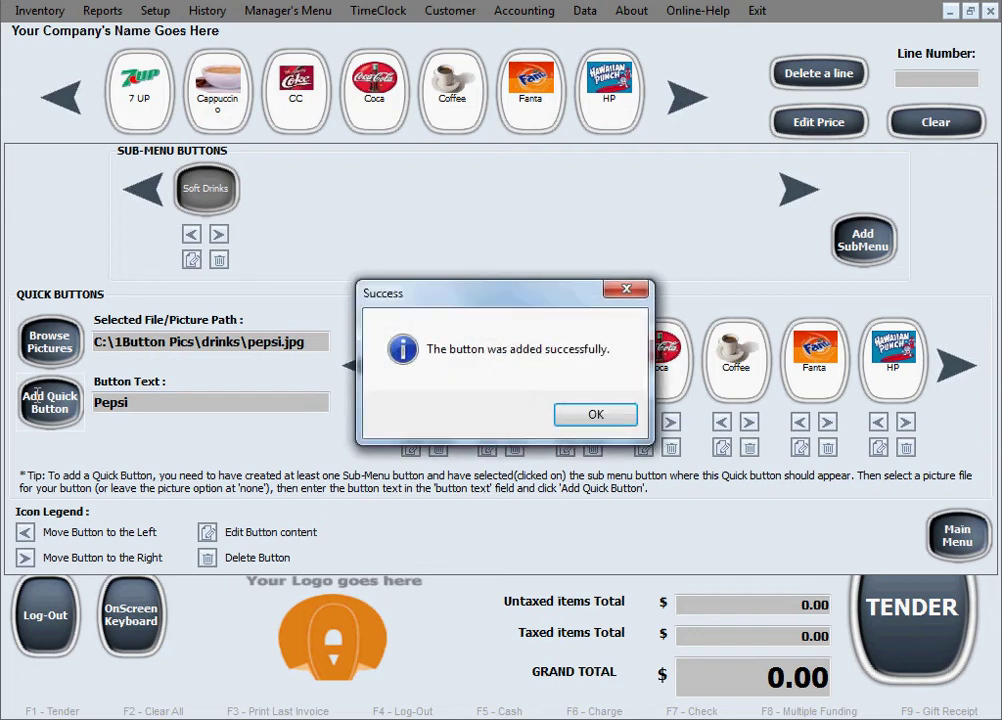
key(Return)
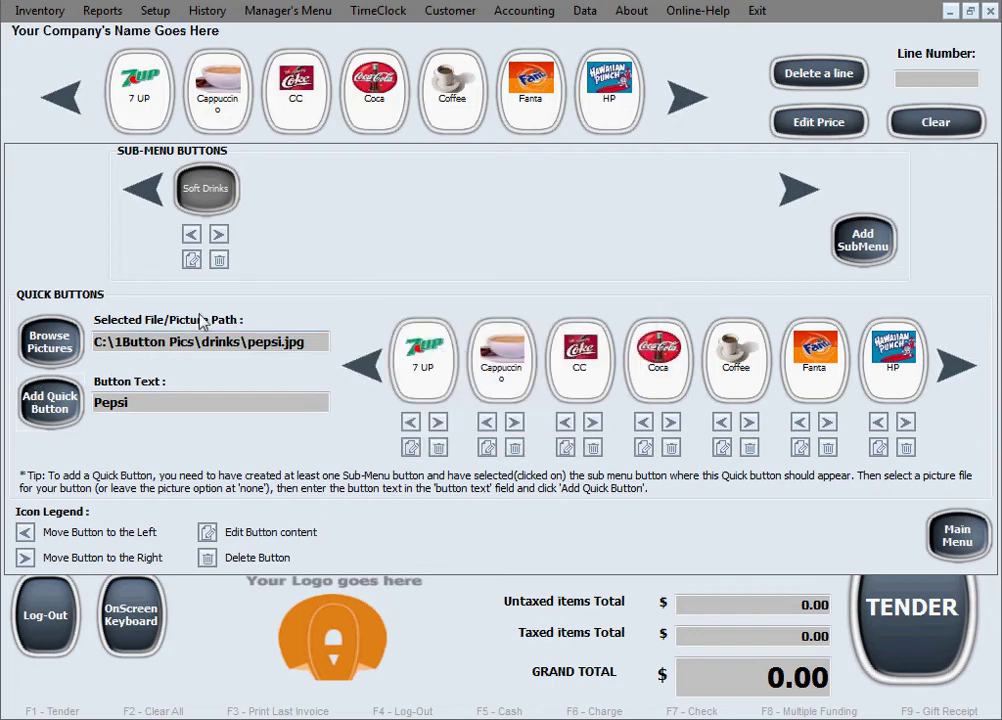
Add a Sprite quick button using the sprite.jpg picture to Soft Drinks
click(49, 341)
click(483, 485)
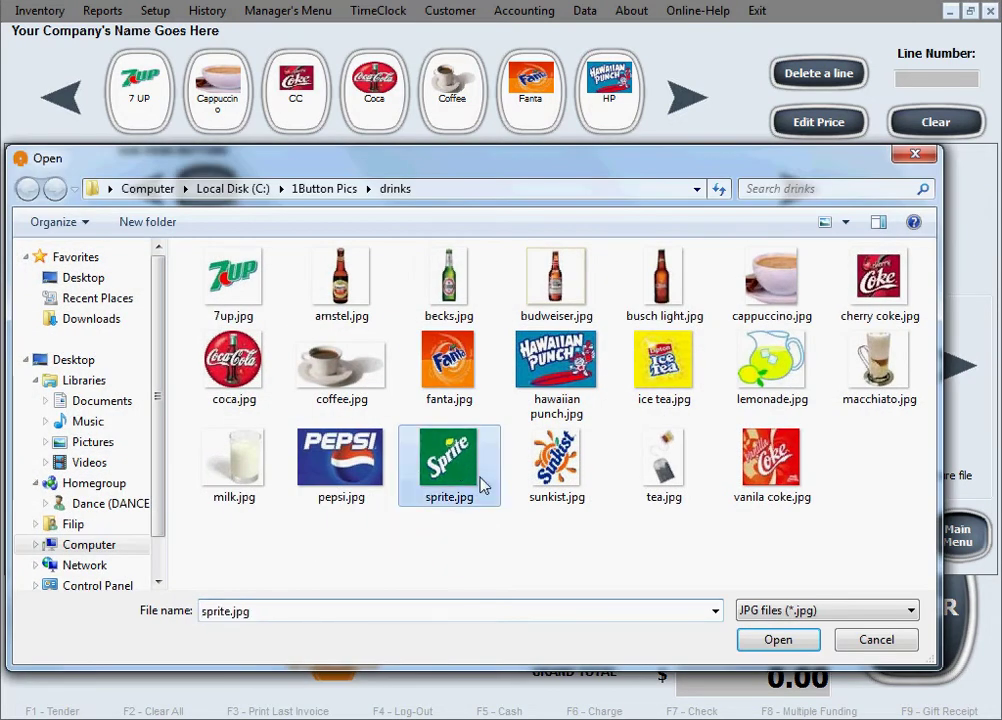
click(778, 640)
double_click(212, 400)
text(s)
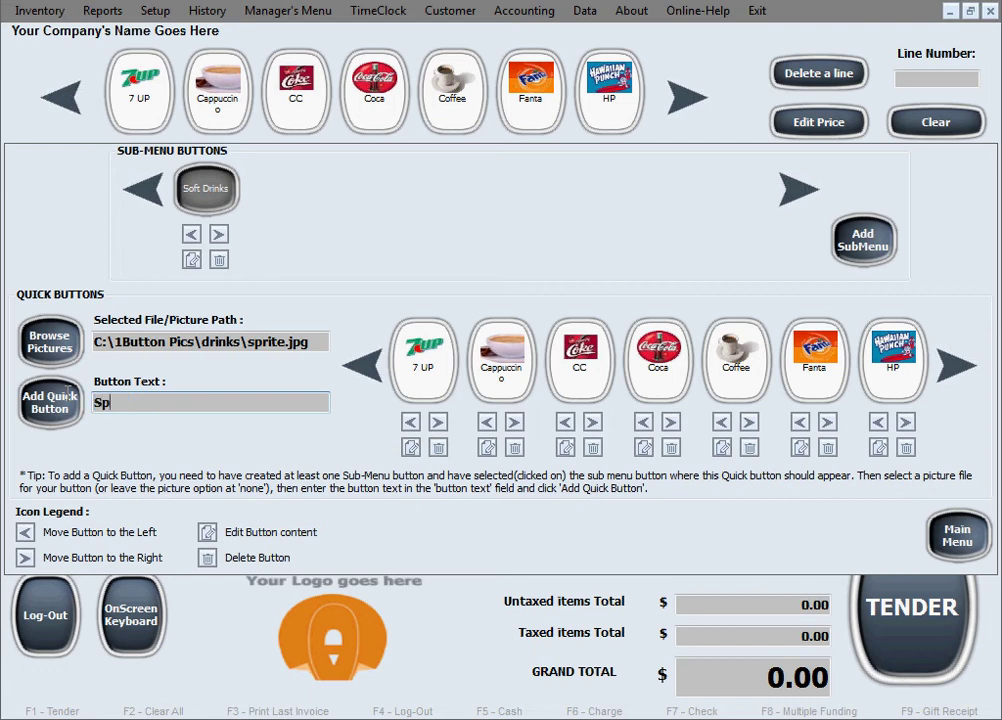
click(67, 393)
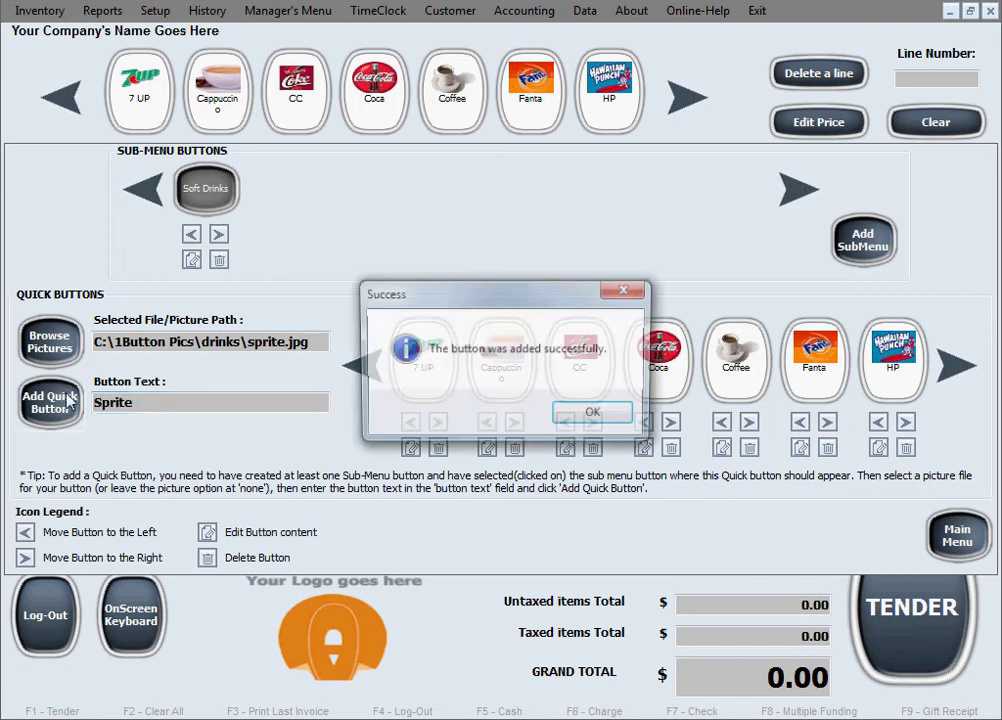
key(Return)
Add a Sunkist quick button using the sunkist.jpg picture to Soft Drinks
click(72, 335)
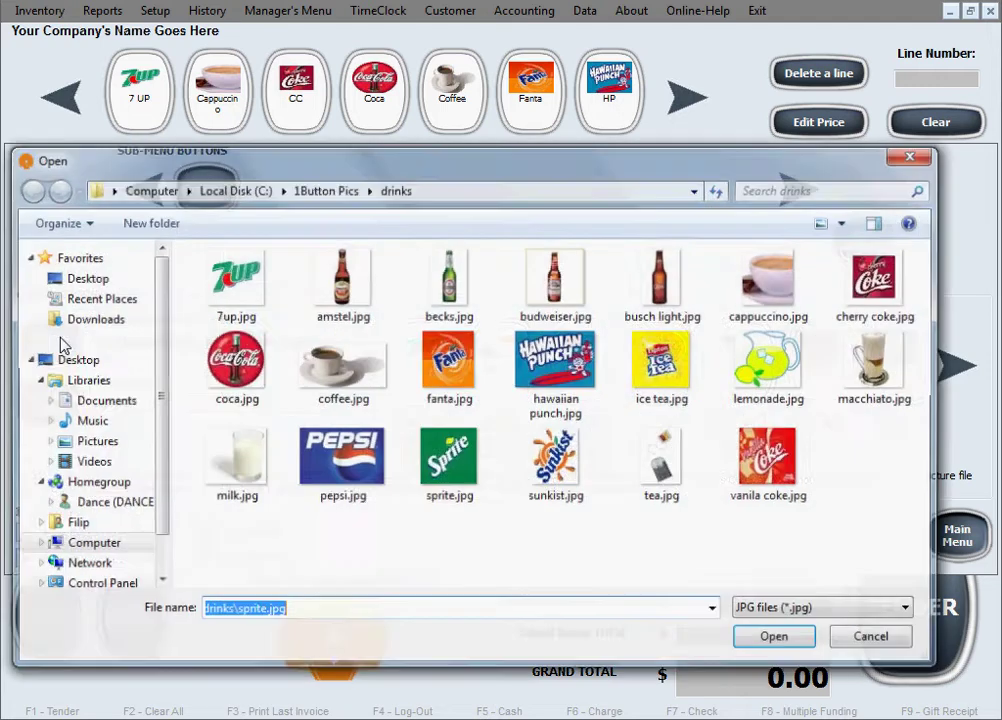
click(545, 455)
click(762, 636)
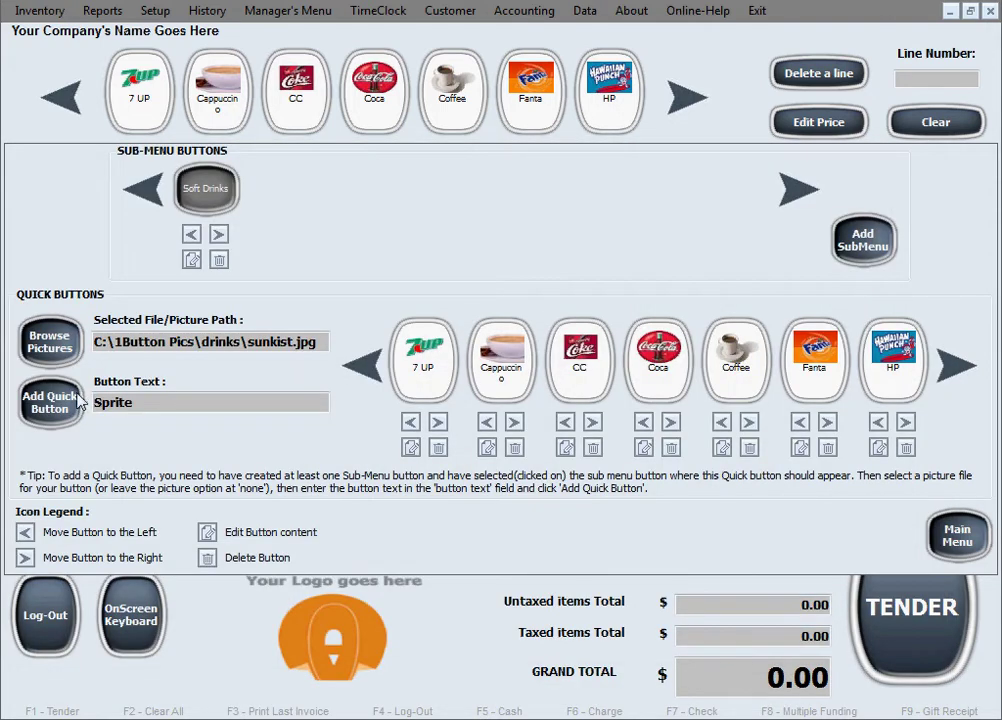
click(200, 402)
drag(200, 402, 48, 396)
text(Sun)
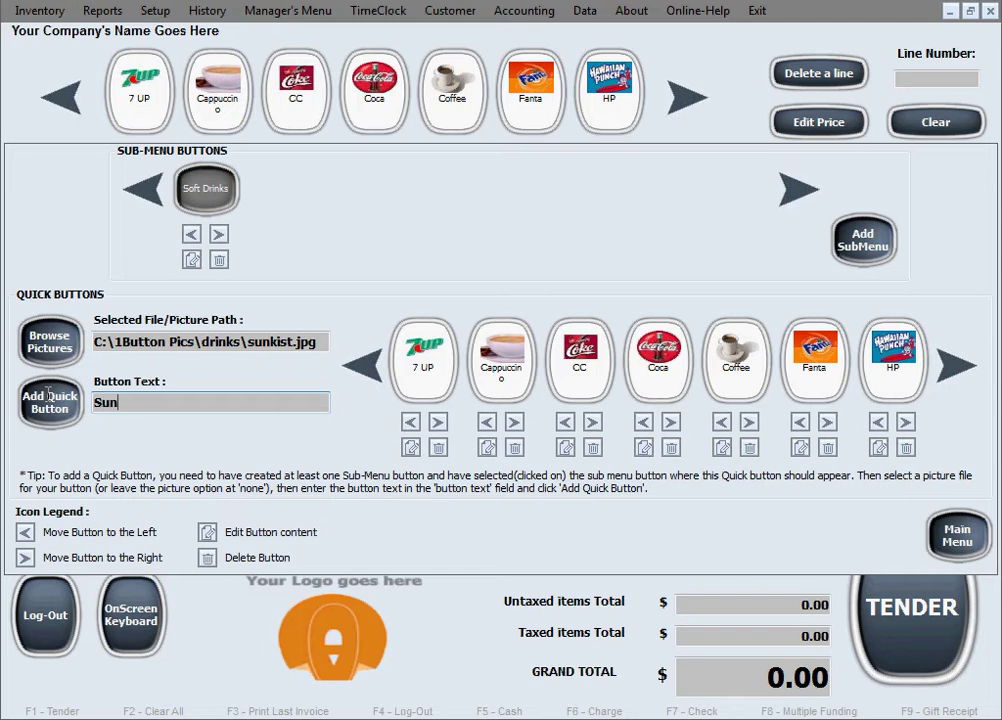
click(47, 396)
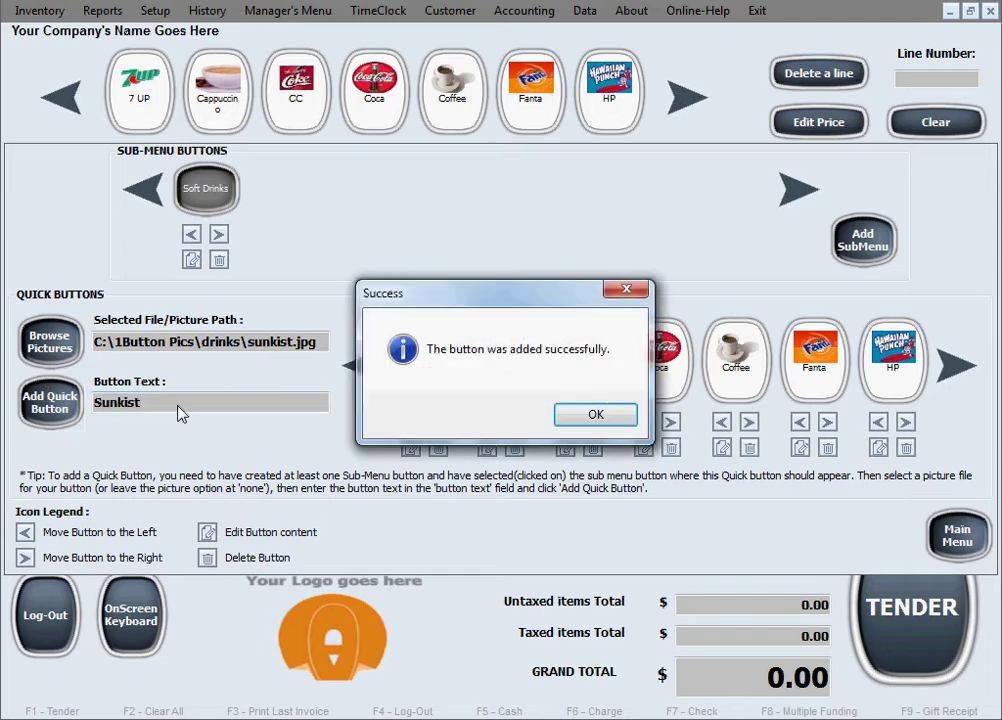
key(Return)
Add a Vanila Coke quick button using the vanila coke.jpg picture
click(49, 341)
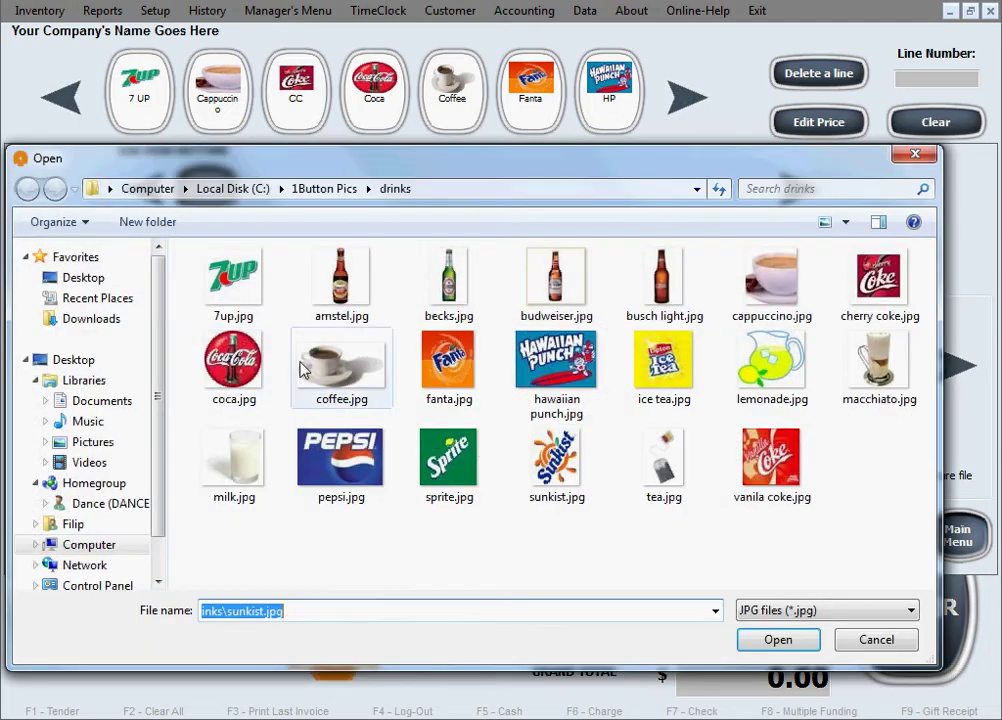
click(771, 460)
click(778, 640)
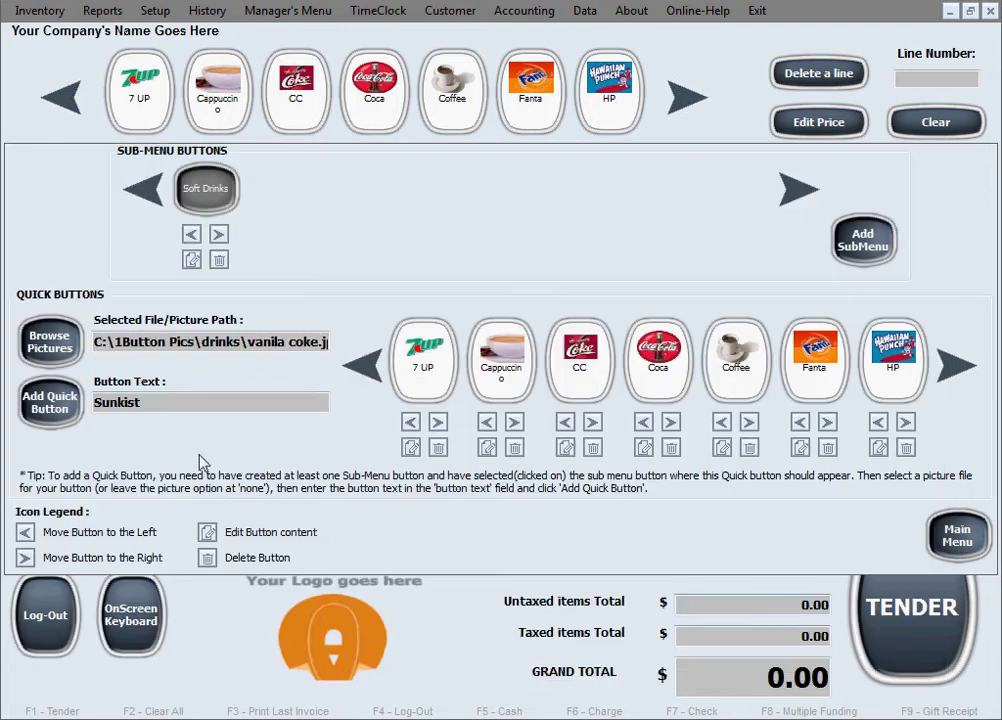
text(Va)
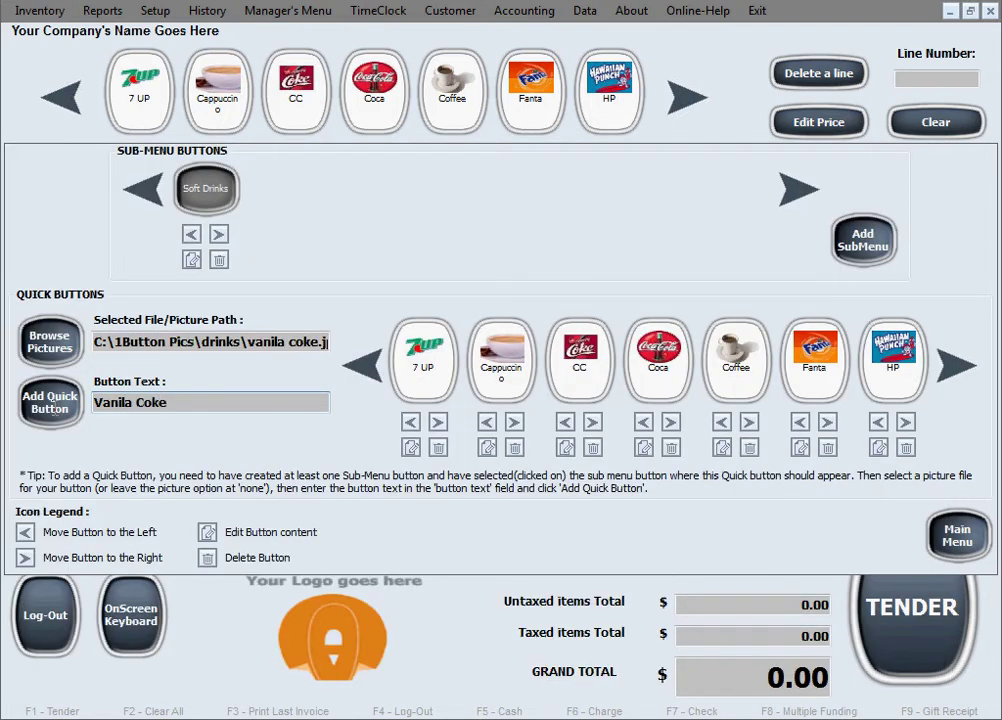
text(nila Coke)
key(Return)
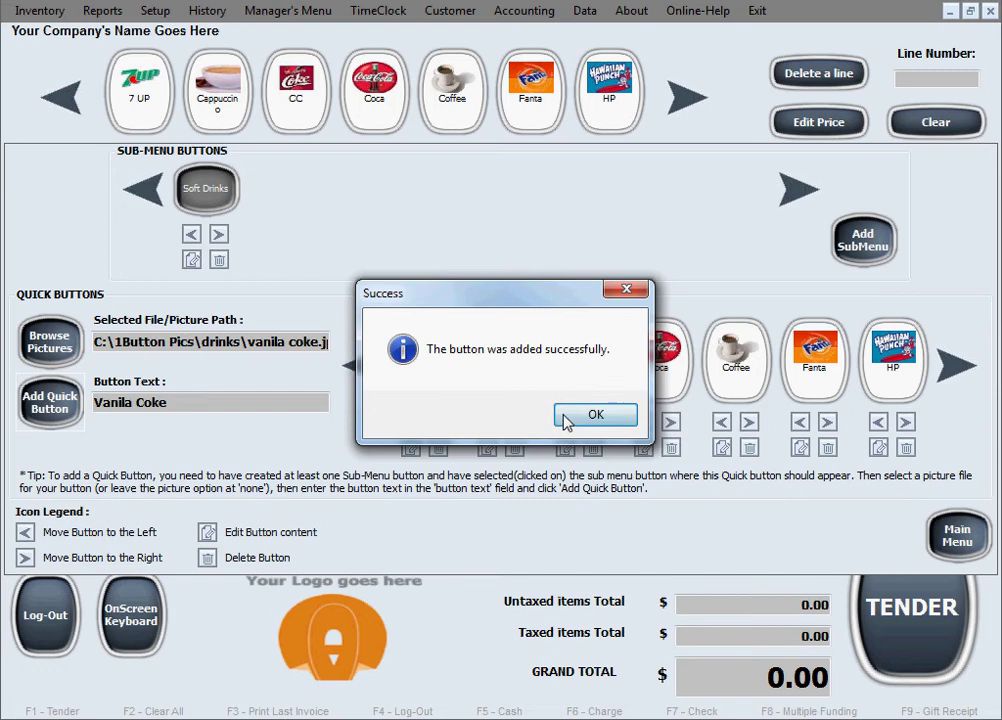
click(595, 415)
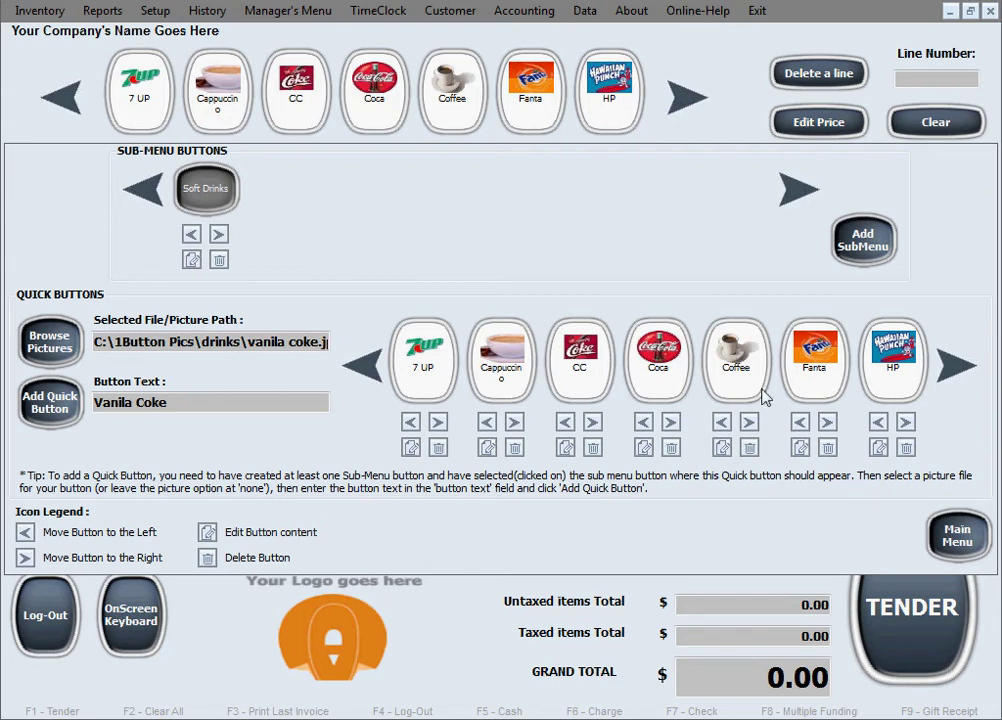
click(952, 380)
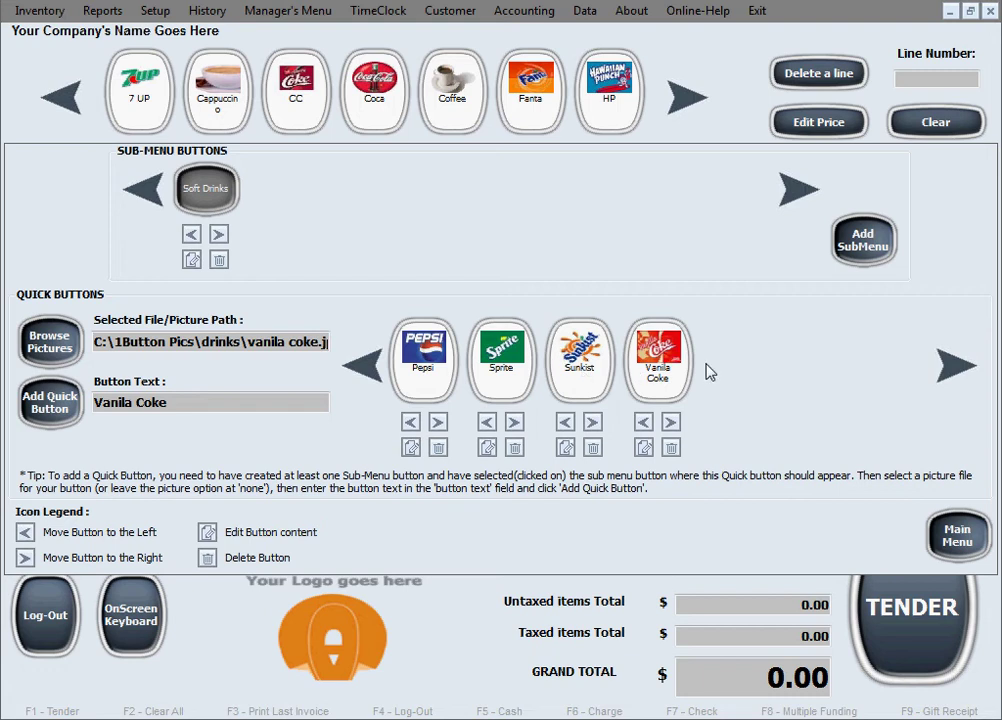
click(366, 368)
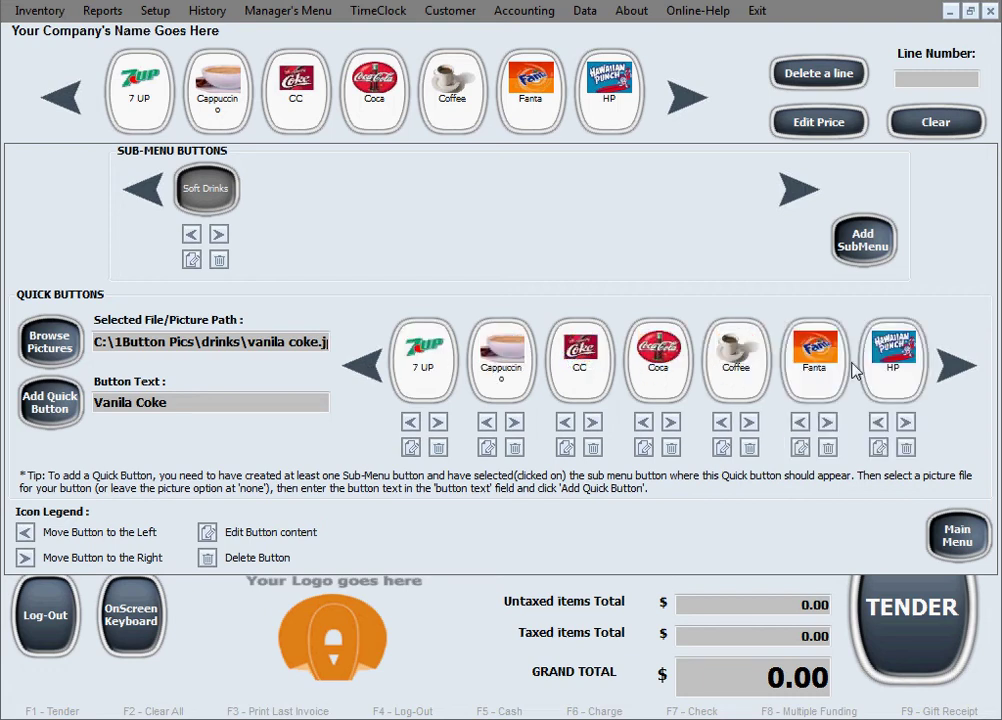
Page through the new drink buttons on the sale screen, then reopen Quick Menu Buttons setup
click(965, 548)
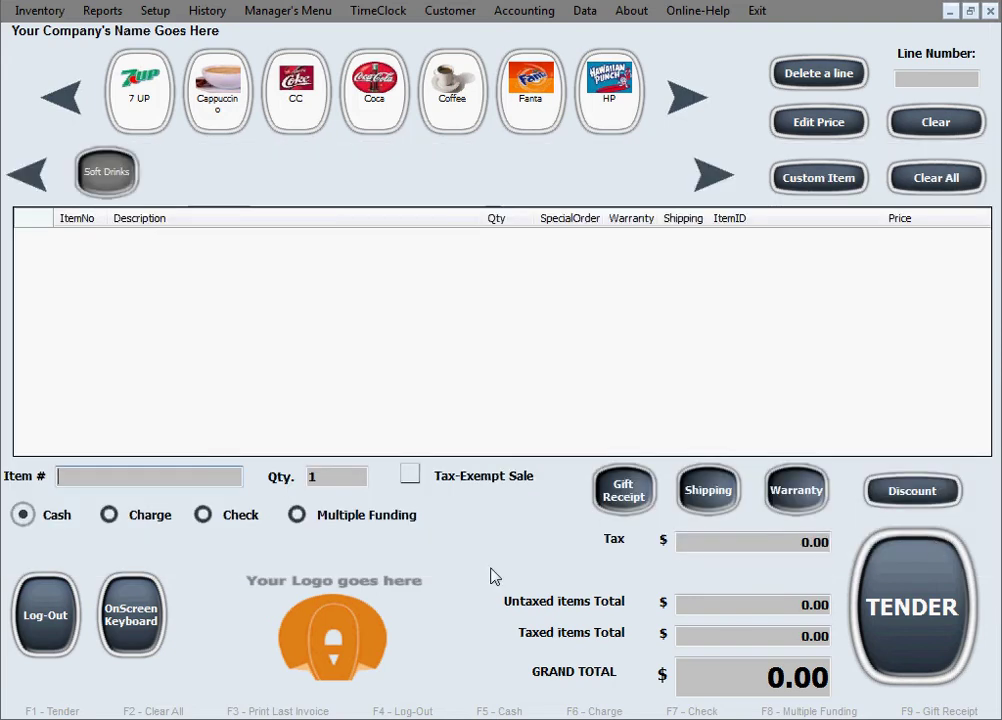
click(680, 101)
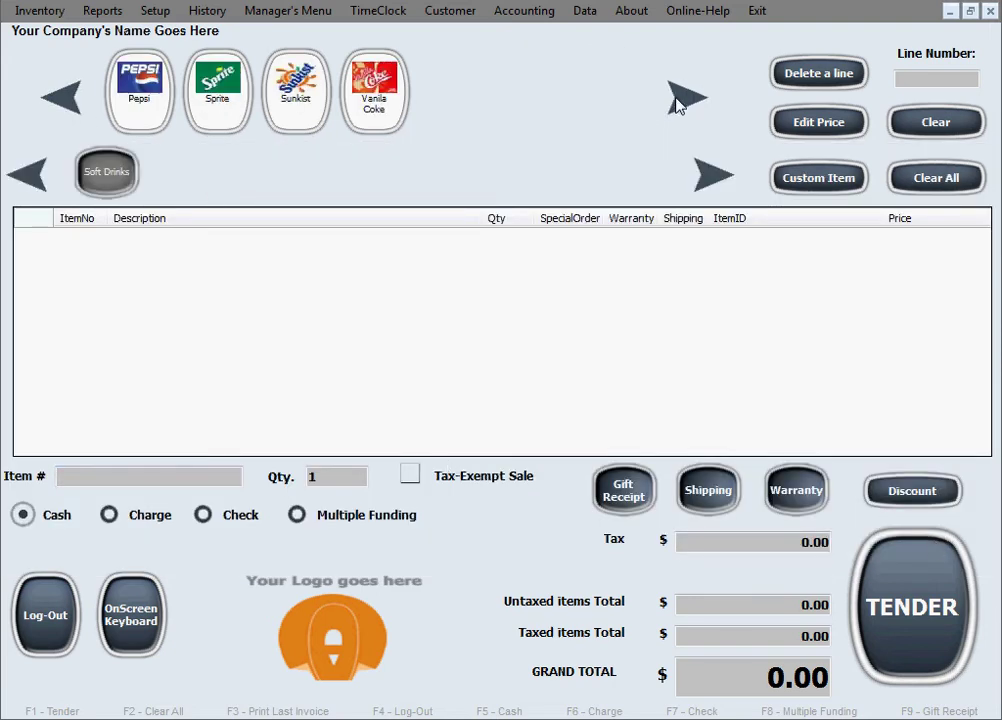
click(50, 86)
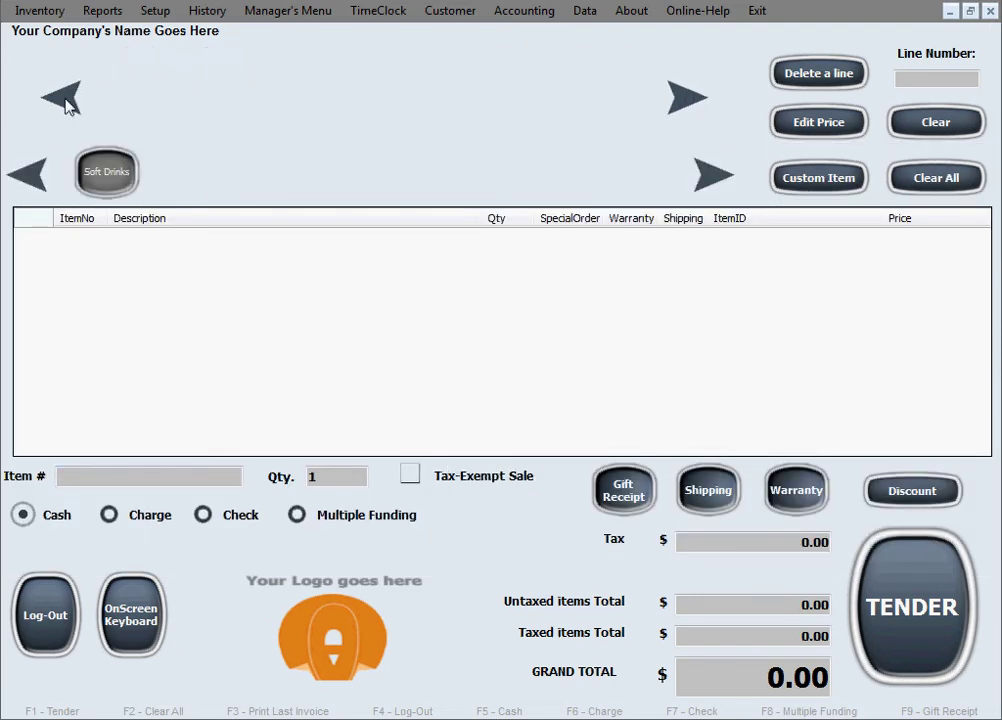
click(155, 11)
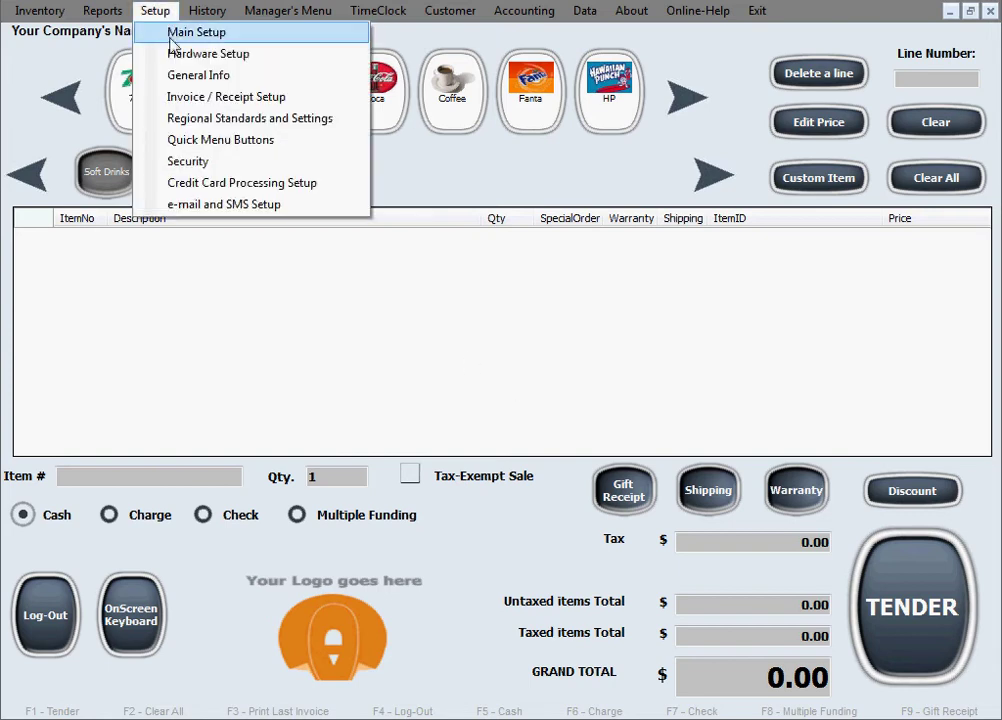
click(248, 143)
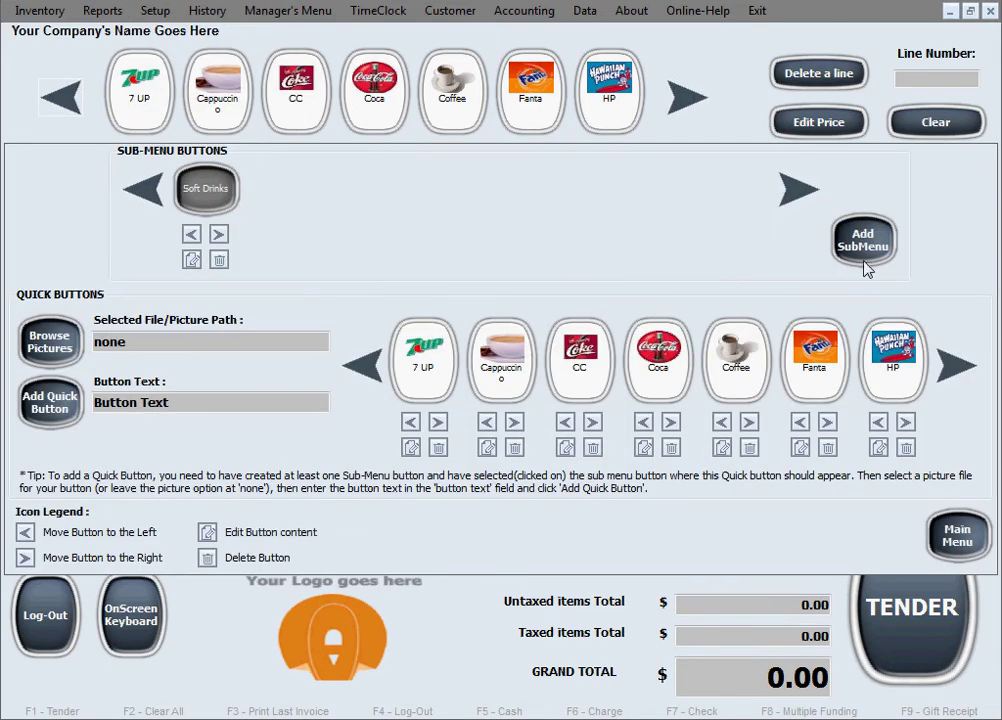
Create a new sub-menu named Alcohol and acknowledge the success message
click(866, 245)
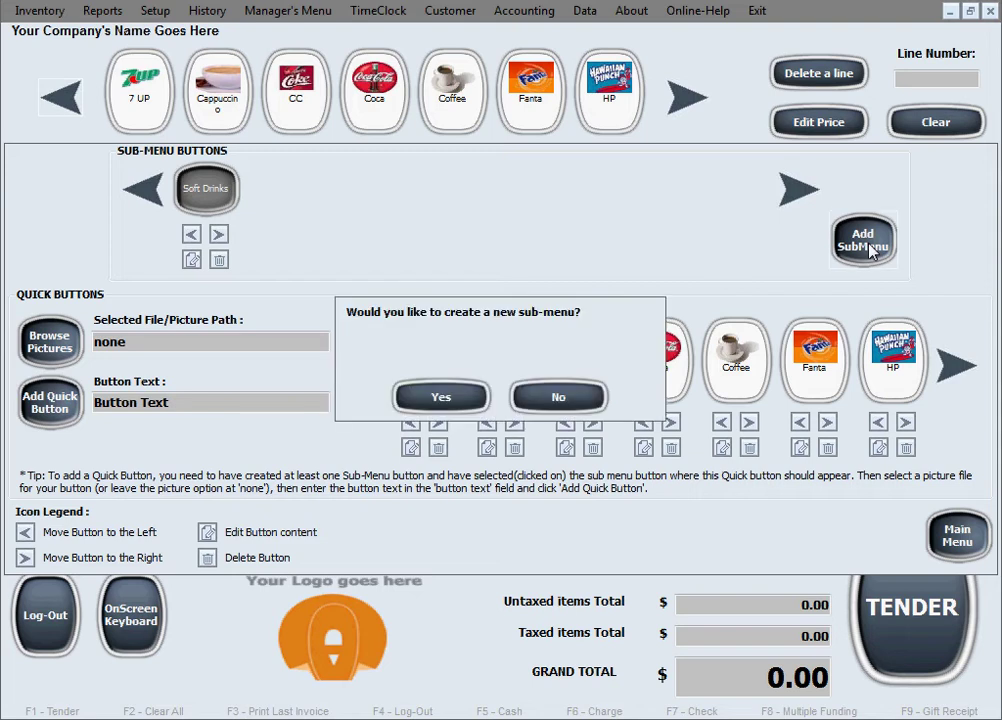
click(441, 398)
click(398, 381)
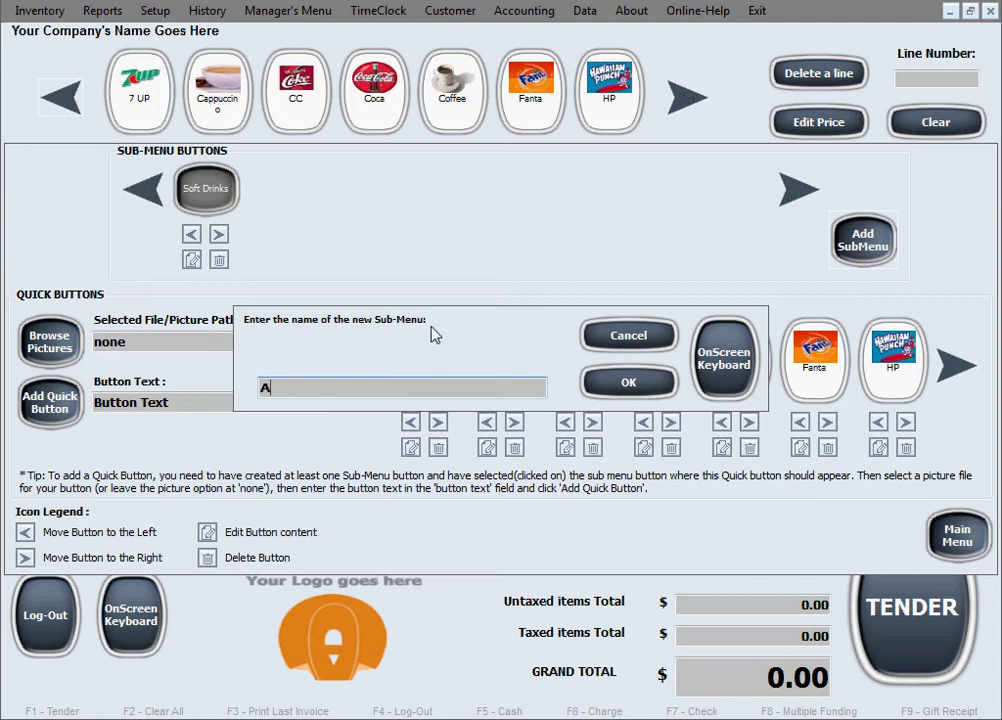
text(Alcohol)
click(628, 381)
click(599, 422)
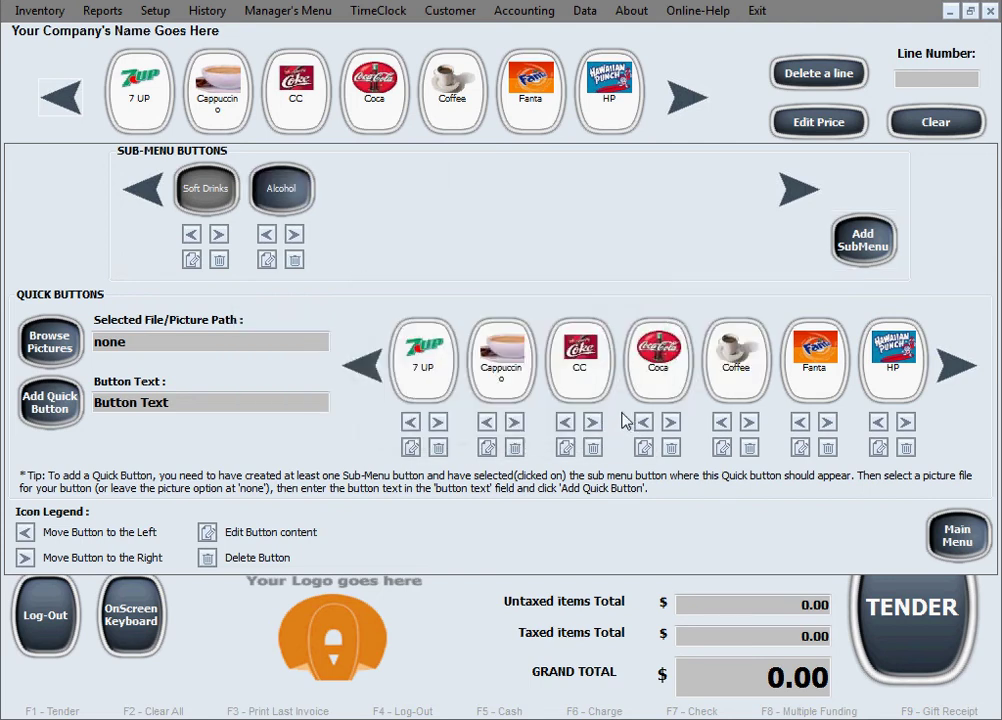
In the Alcohol sub-menu, add an Amstel quick button with the amstel.jpg picture
click(286, 197)
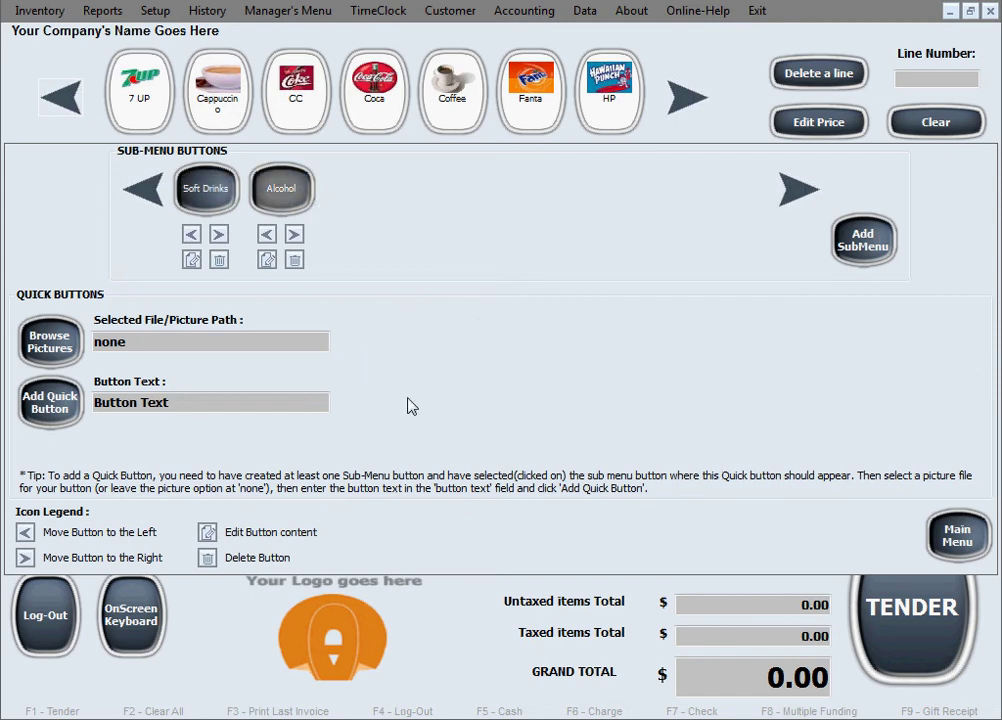
click(52, 342)
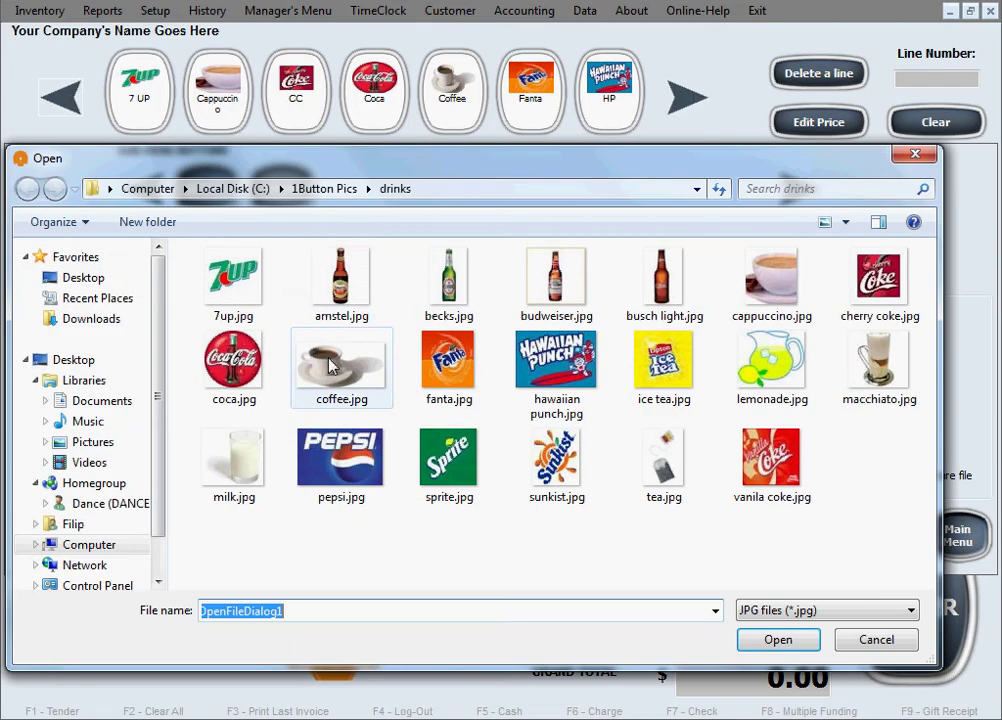
click(350, 283)
click(765, 641)
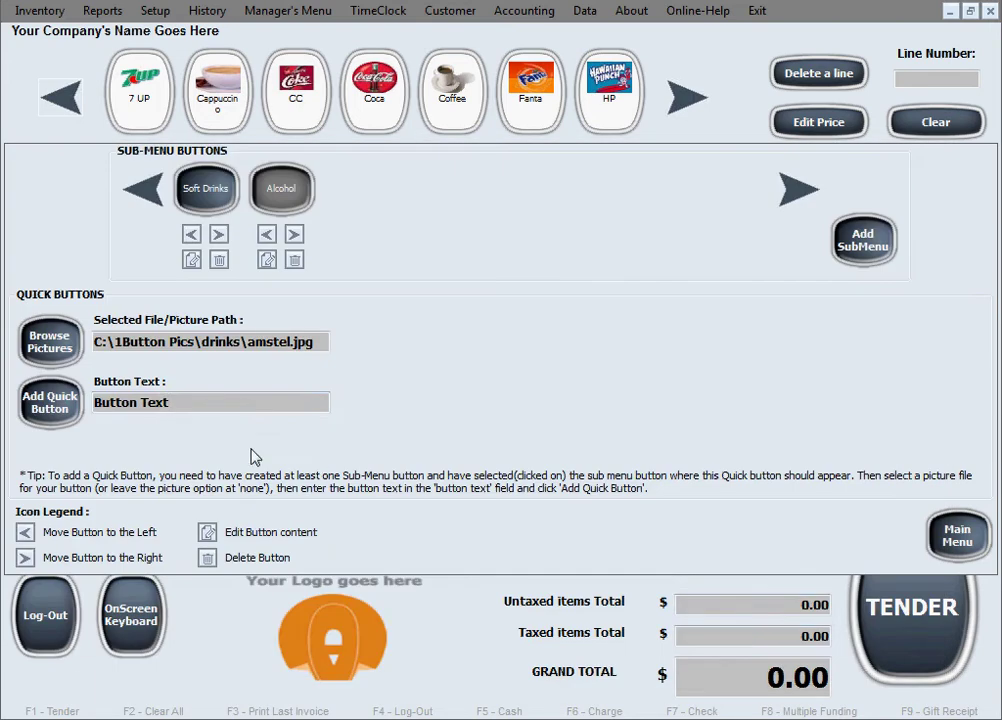
drag(215, 403, 88, 403)
text(Amstel)
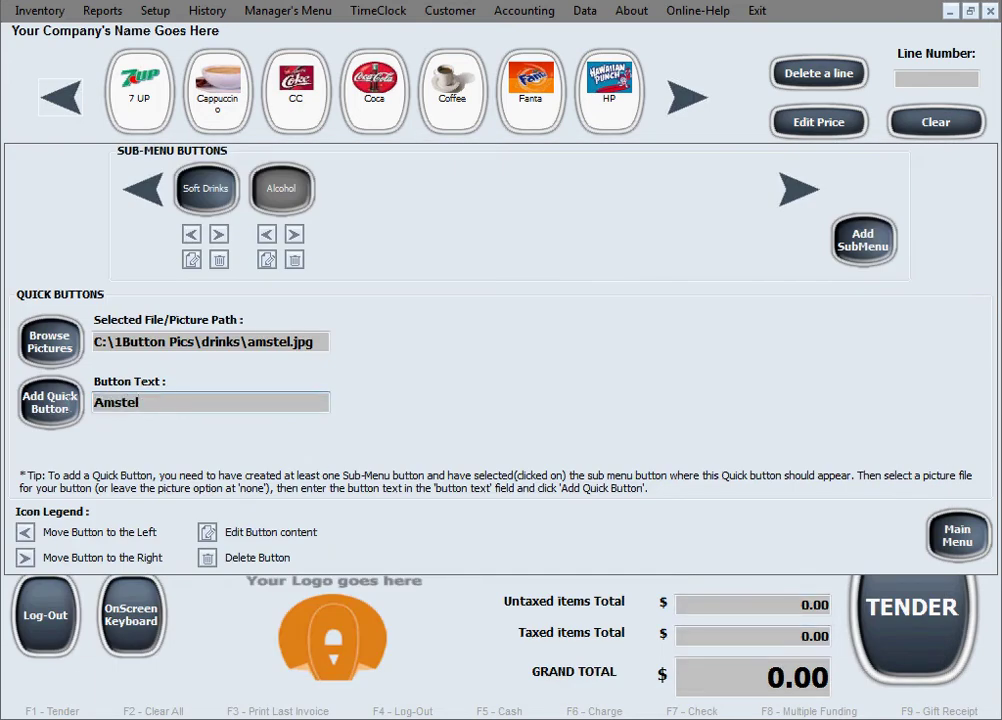
click(50, 402)
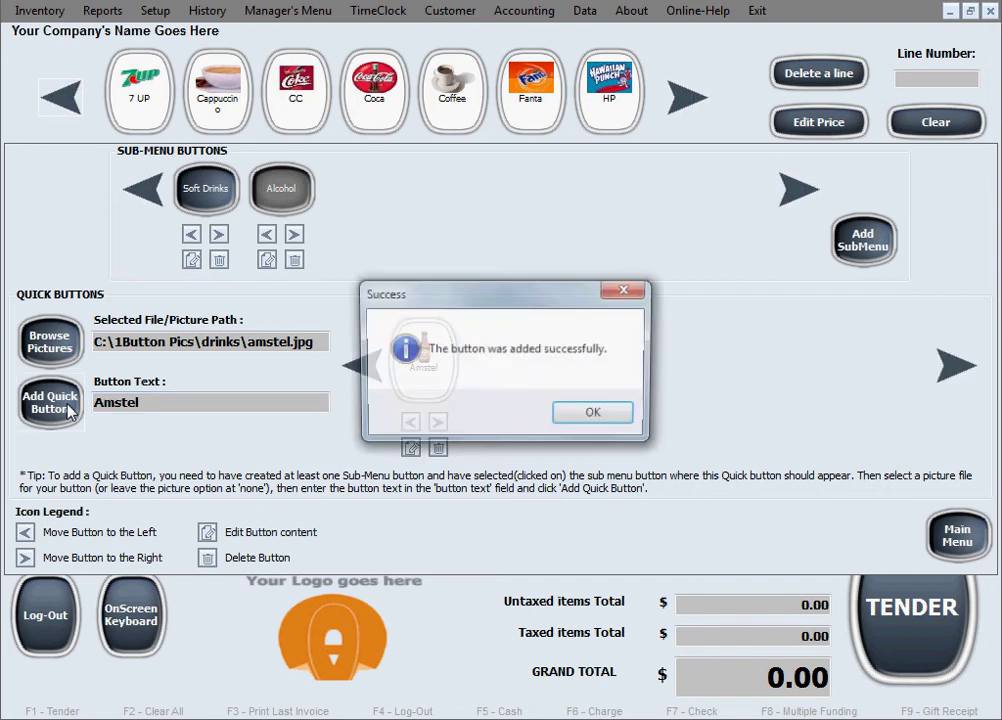
key(Return)
Add a Becks quick button with the becks.jpg picture to Alcohol
click(45, 345)
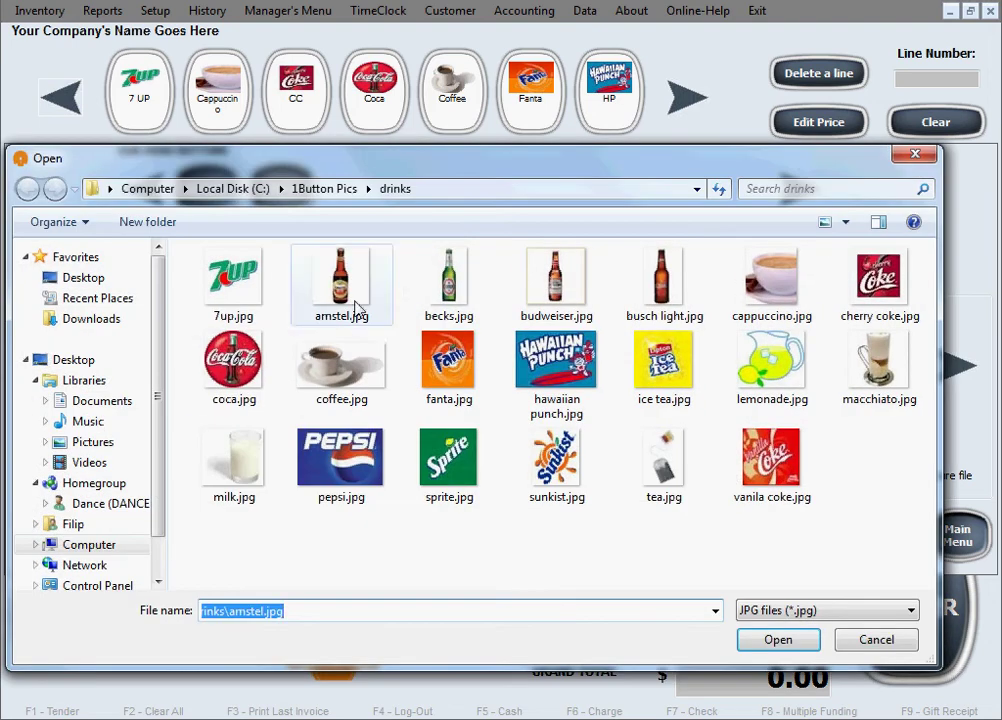
click(447, 285)
click(766, 641)
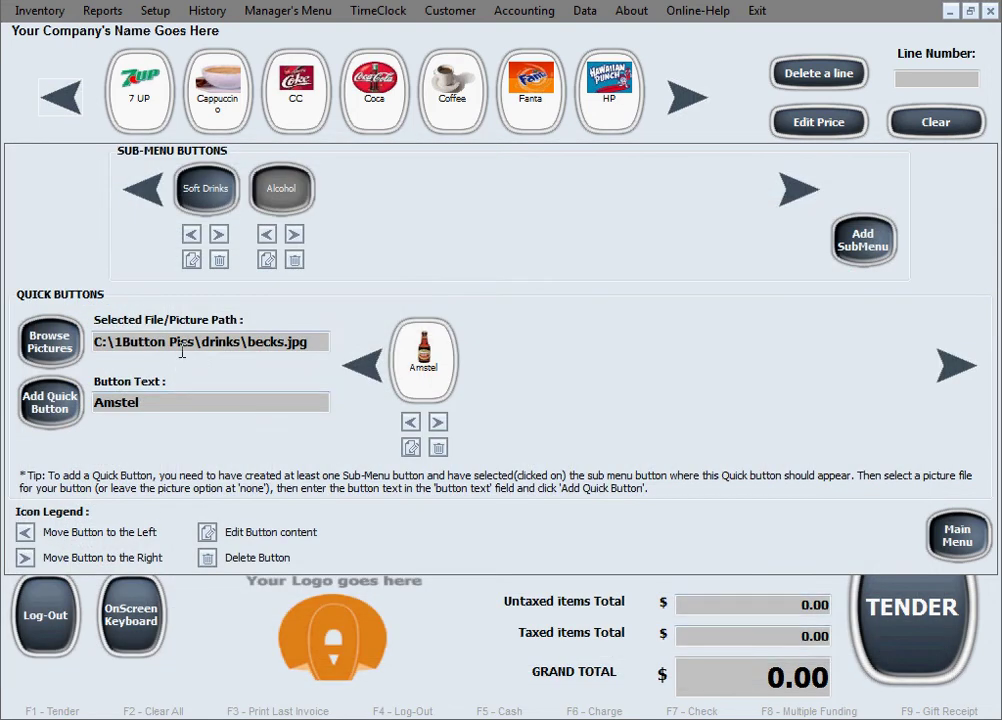
text(Becks)
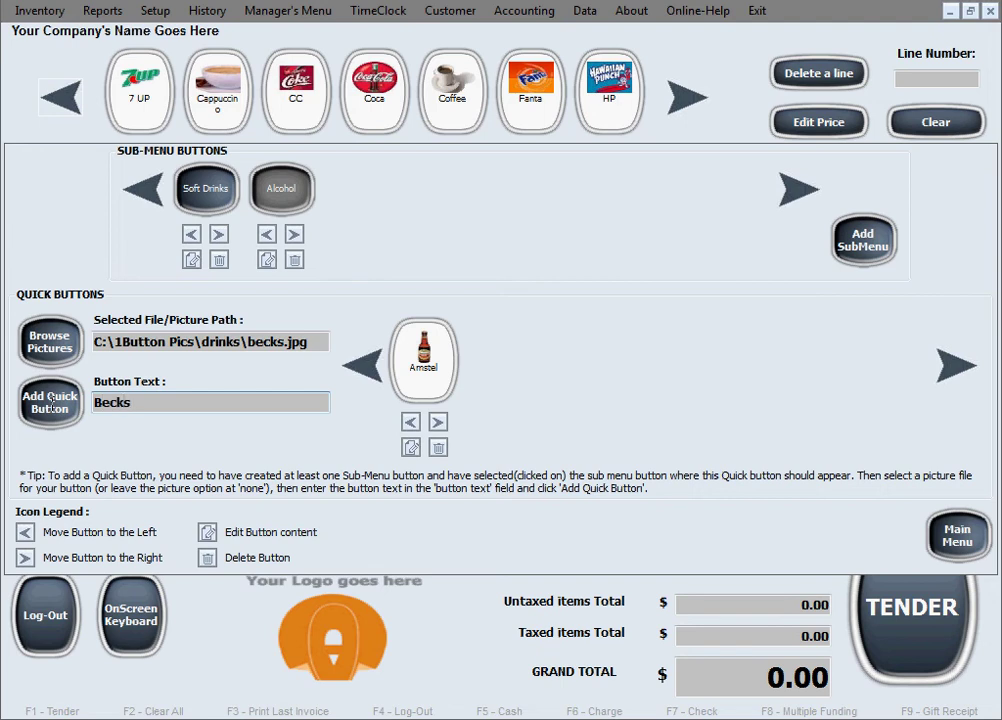
click(50, 403)
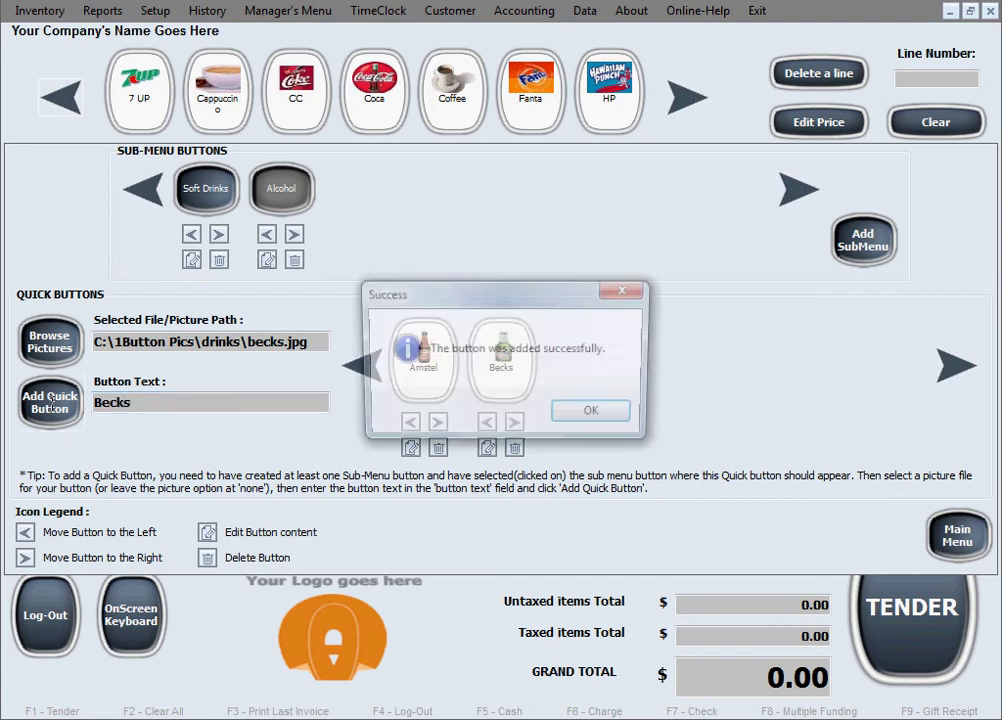
click(600, 414)
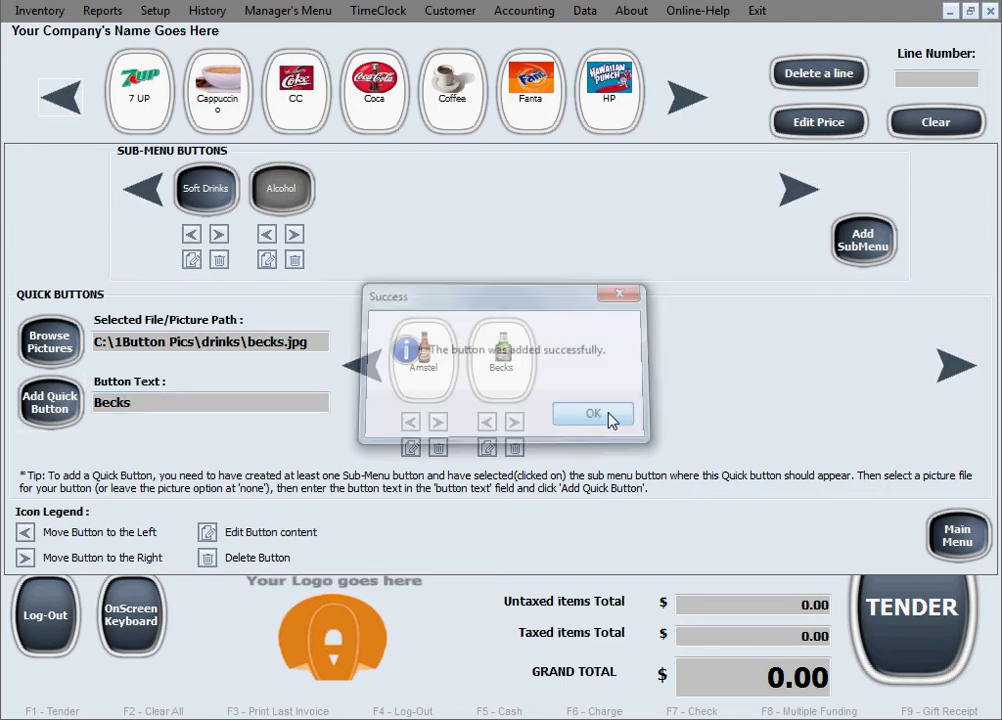
Add a Budweiser quick button with the budweiser.jpg picture to Alcohol
click(50, 341)
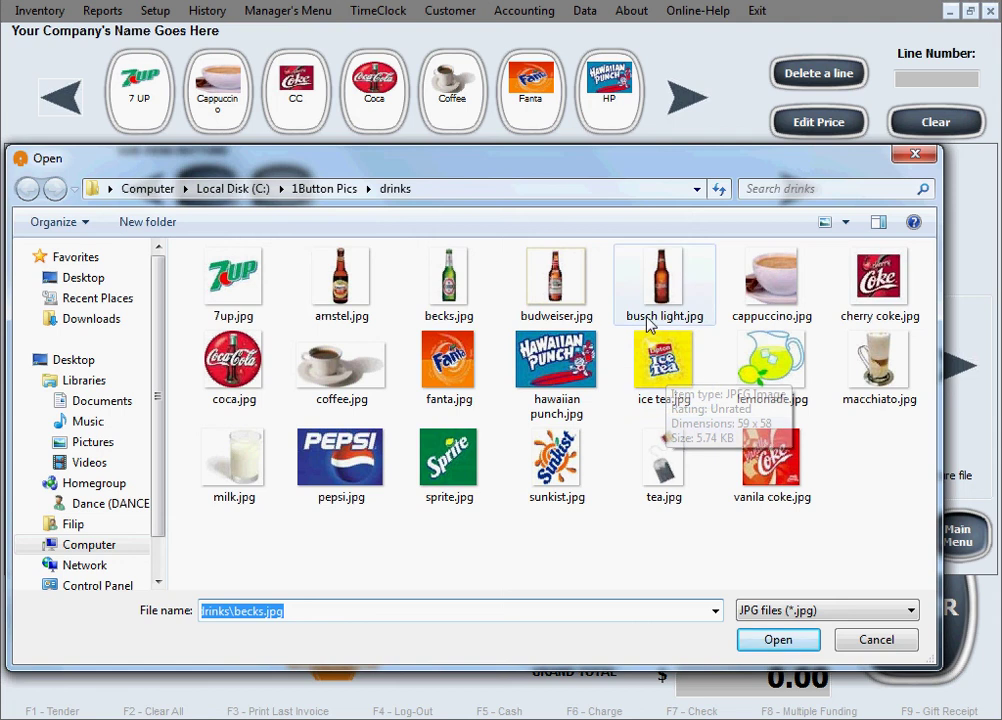
click(650, 262)
click(595, 290)
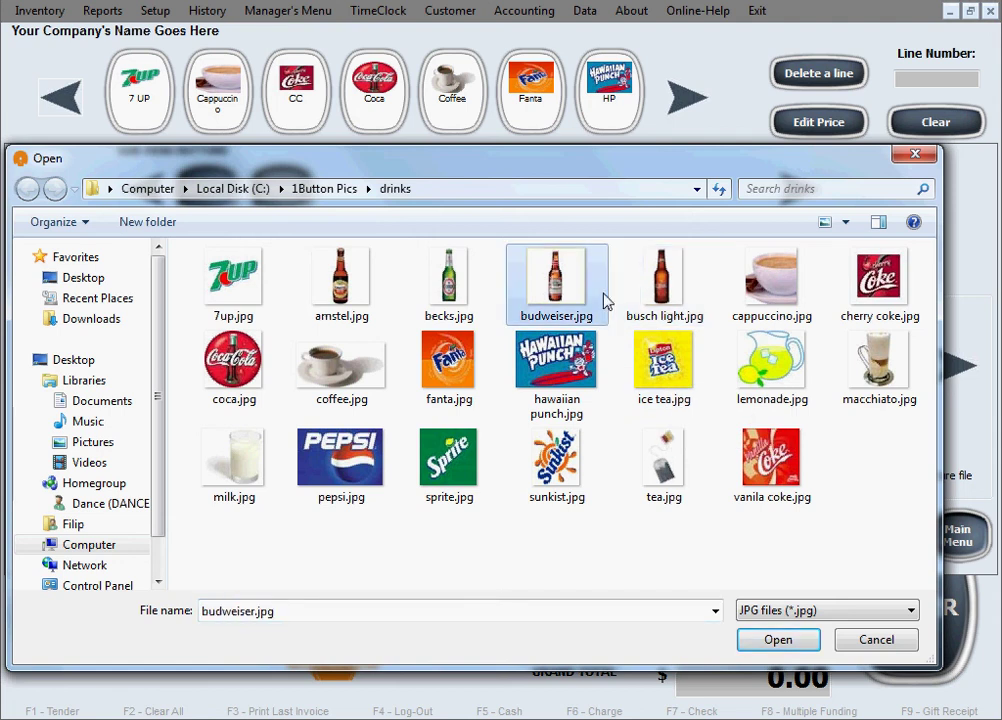
click(779, 640)
drag(135, 402, 88, 401)
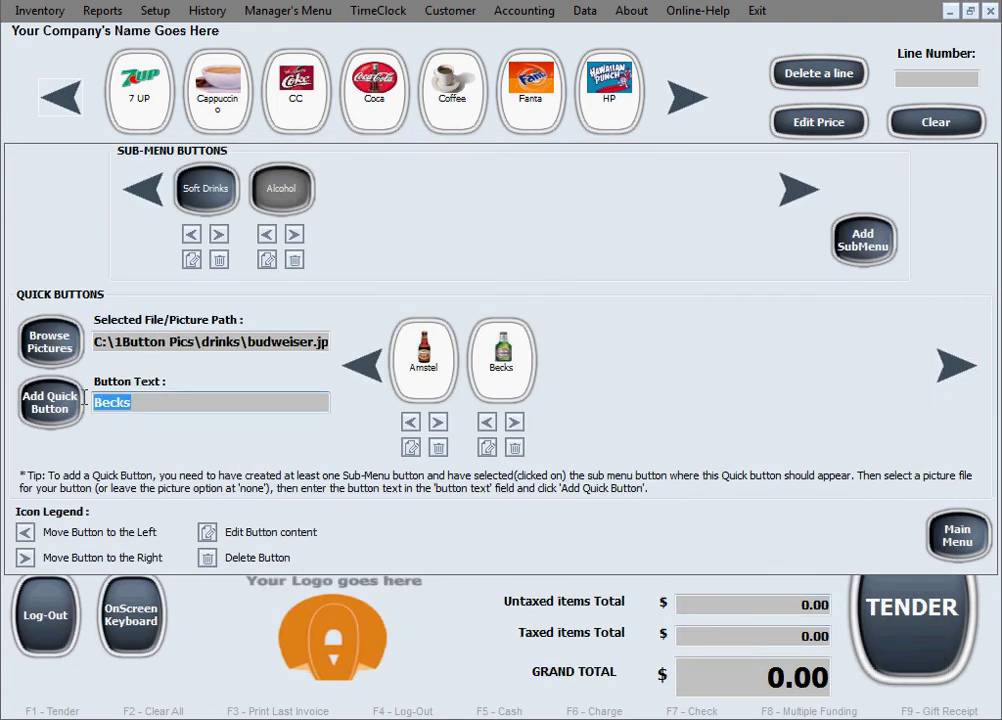
text(Budweiser)
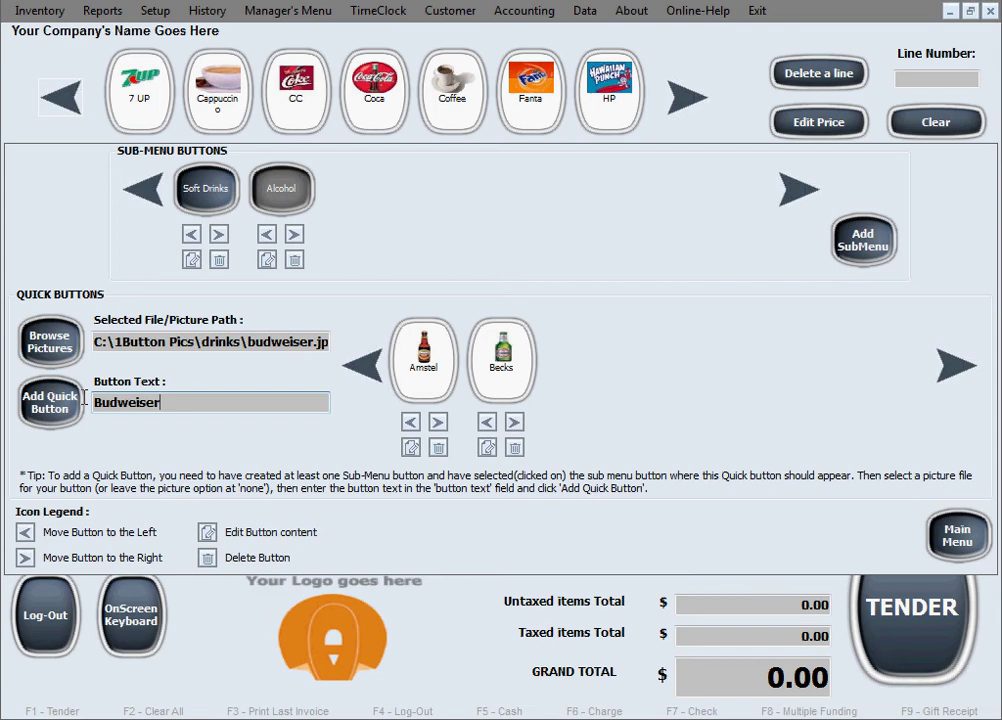
click(78, 404)
key(Return)
Add a Busch quick button with the busch light.jpg picture to Alcohol
click(49, 345)
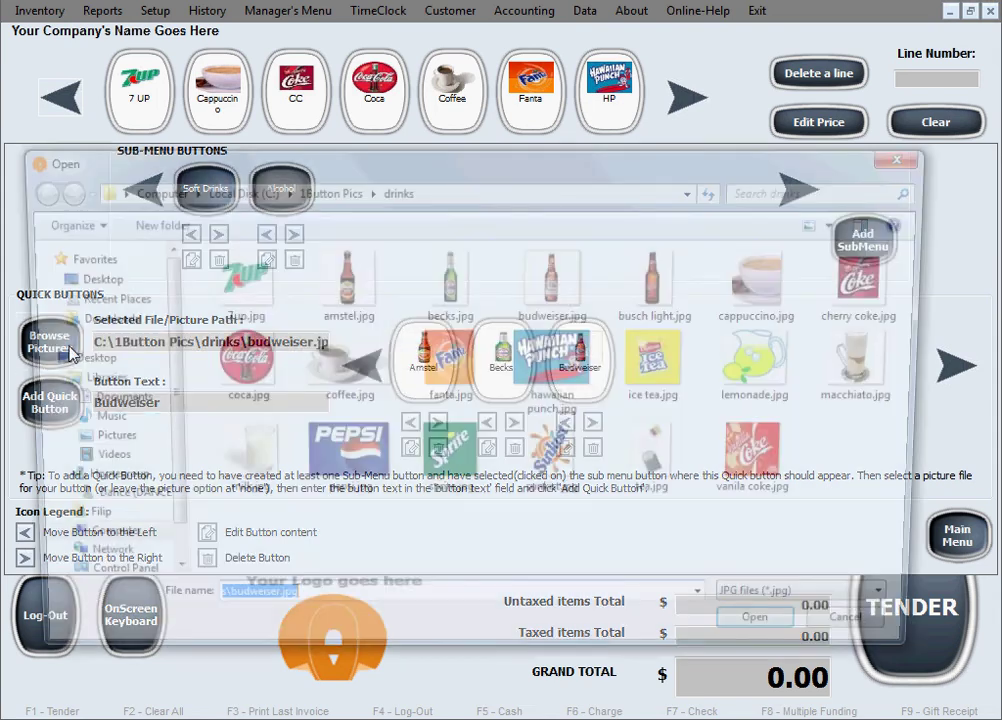
click(668, 282)
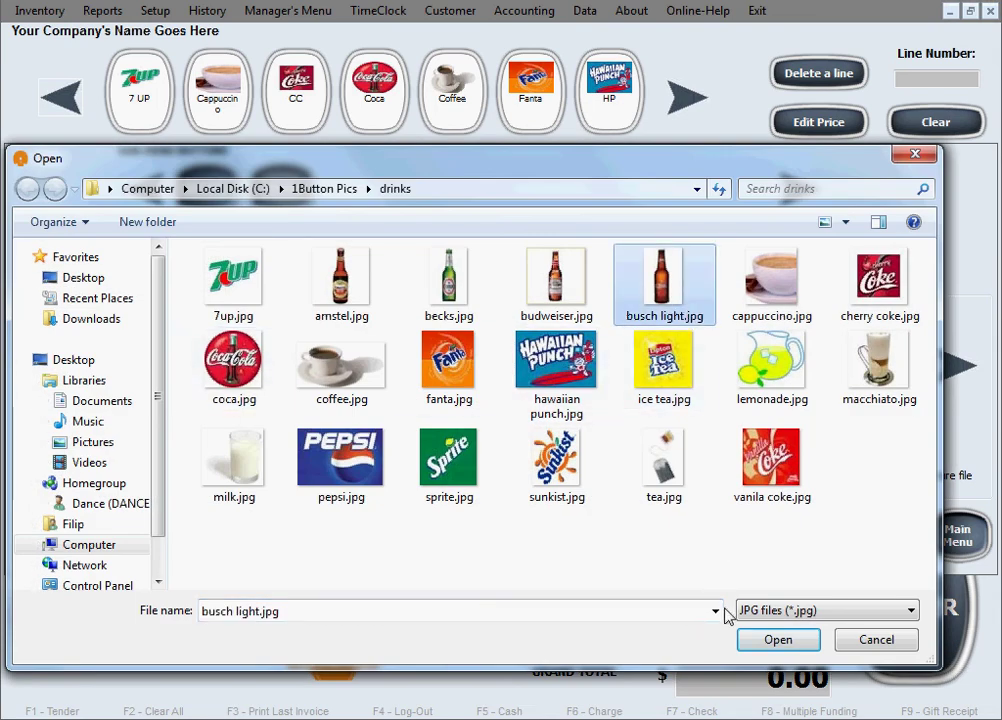
click(772, 643)
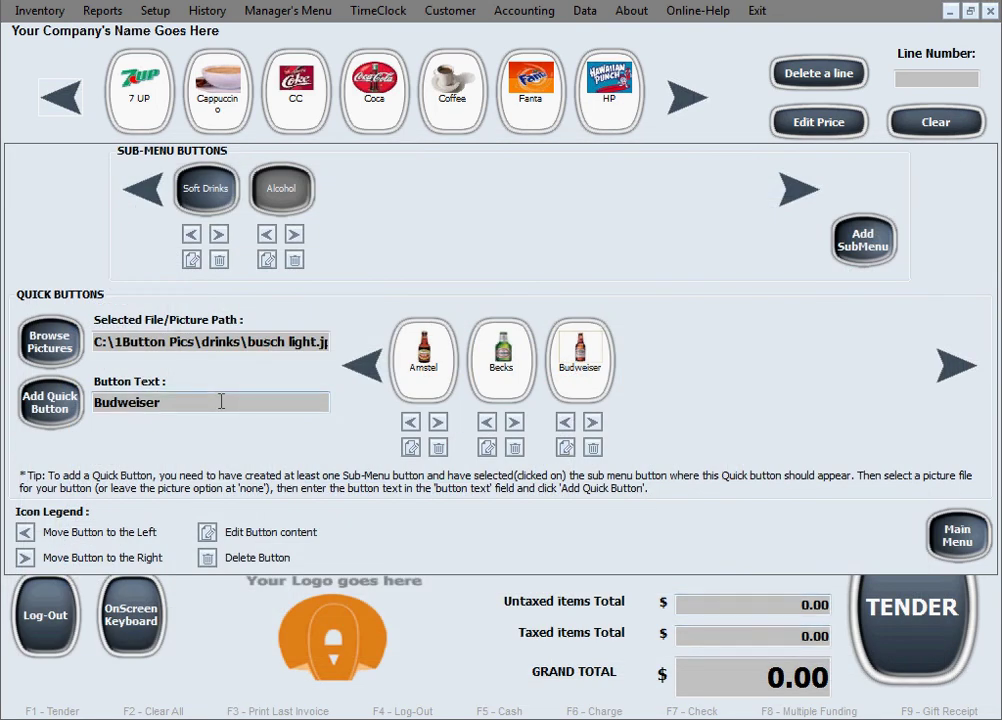
drag(219, 402, 55, 408)
text(Busch)
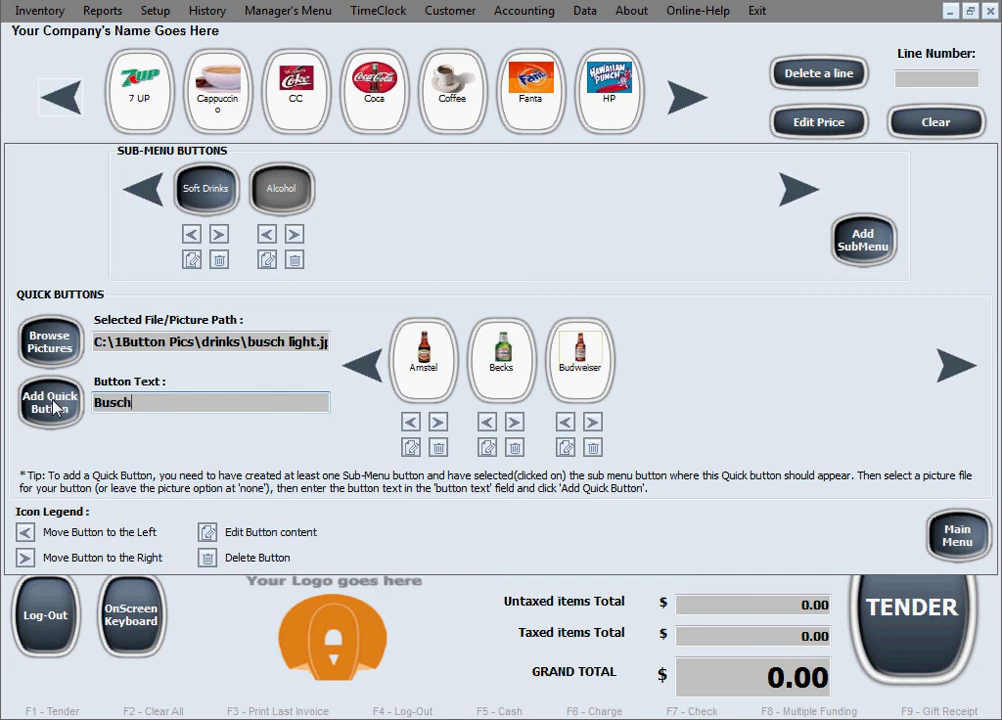
click(55, 407)
click(626, 413)
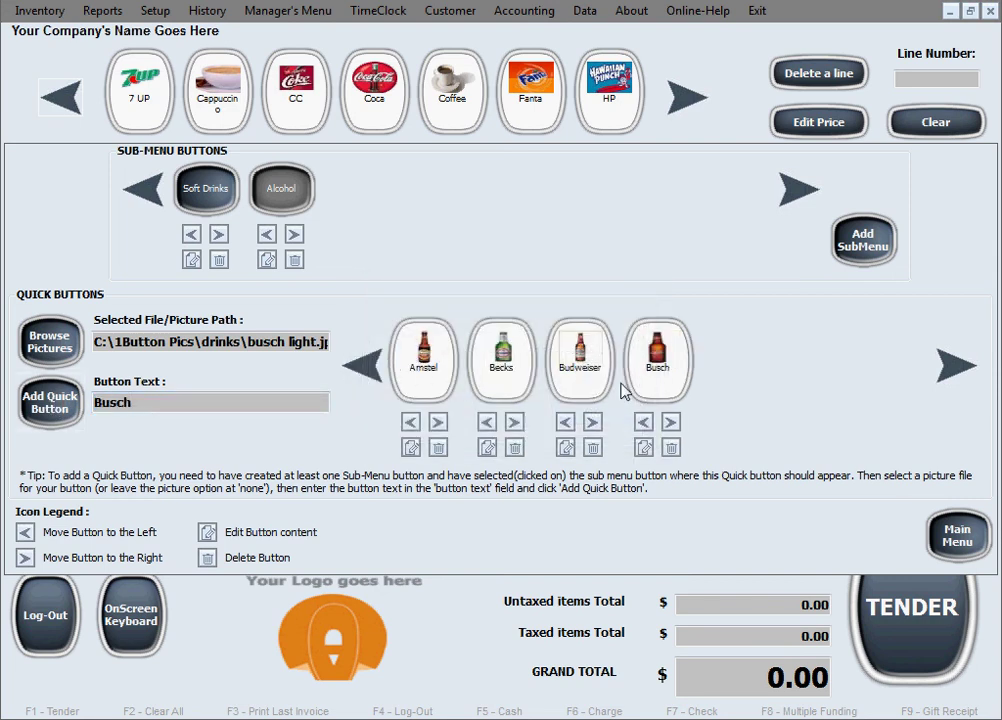
click(205, 188)
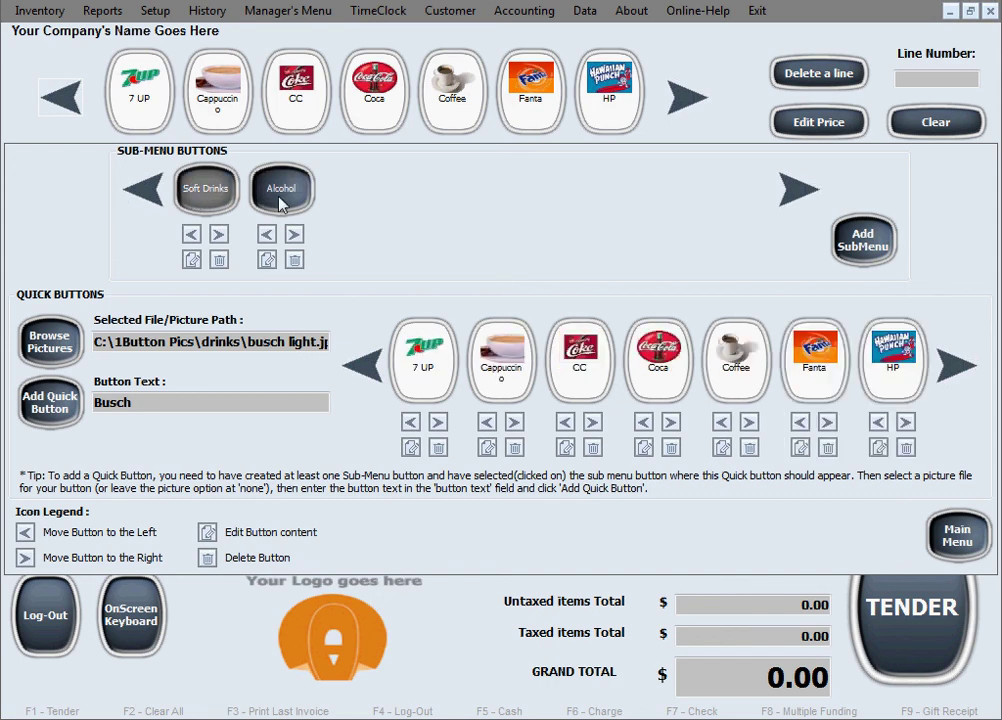
On the sale screen, view the Alcohol beers, then page through the Soft Drinks buttons
click(952, 535)
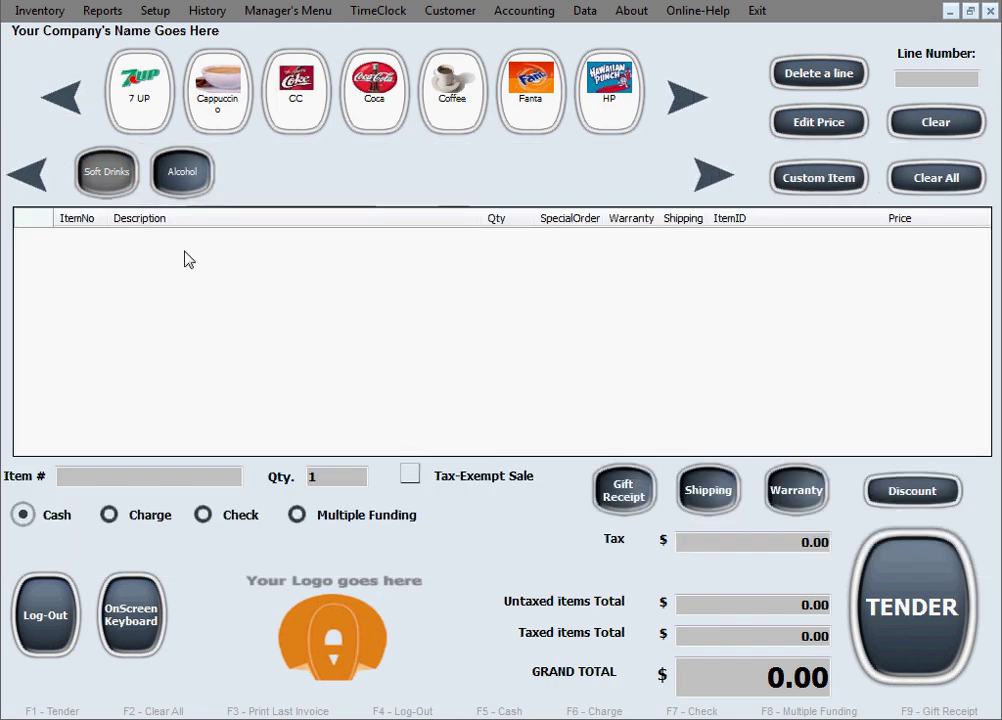
click(183, 178)
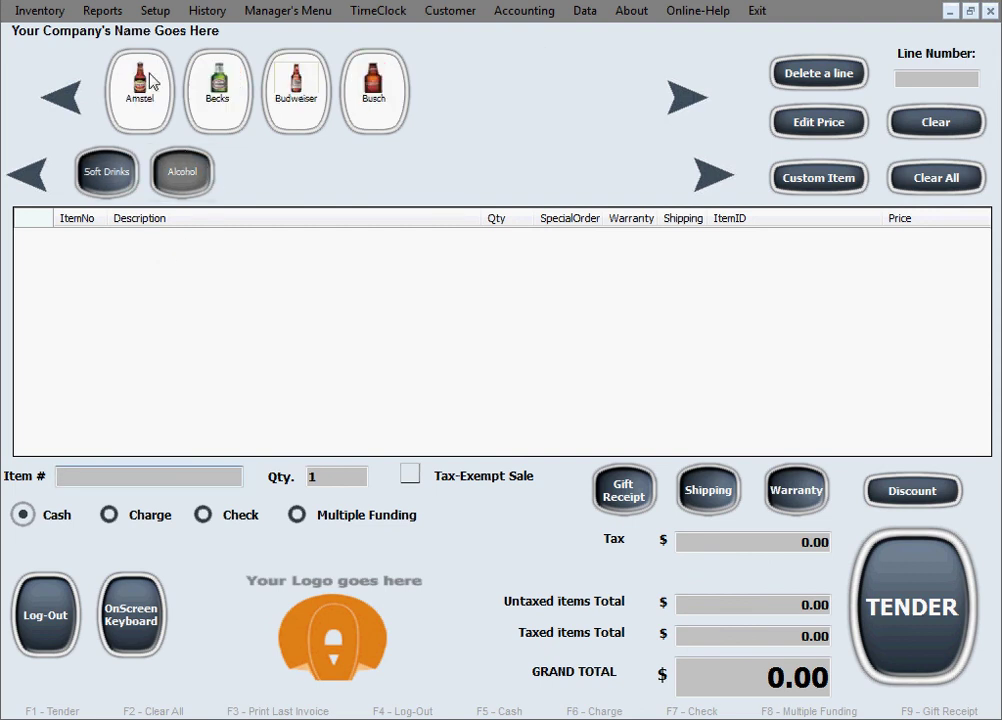
click(122, 184)
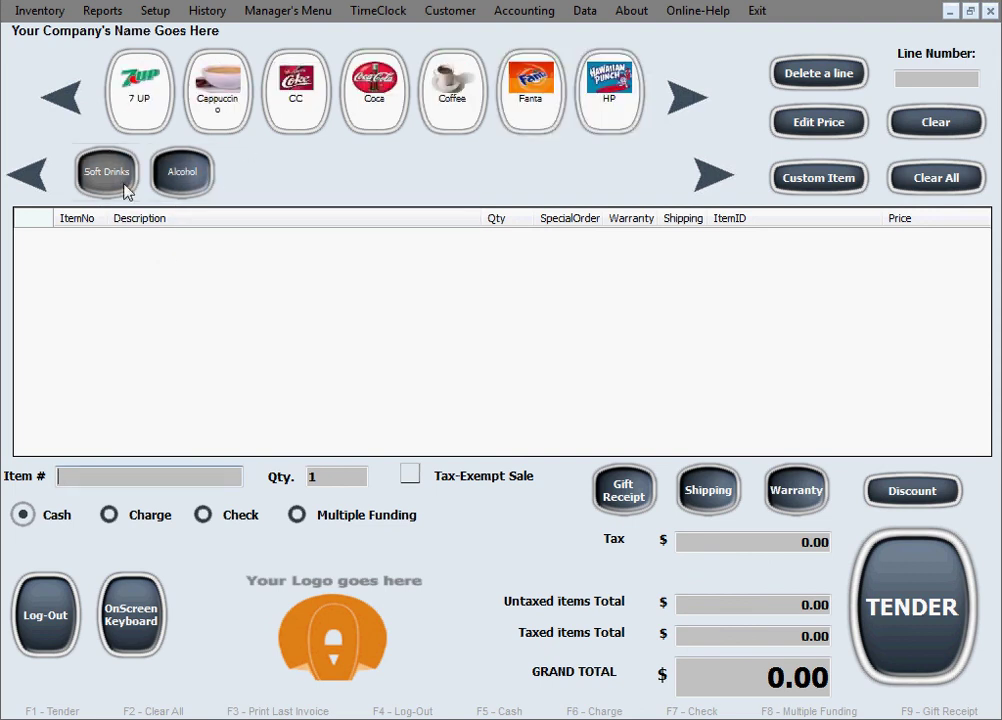
click(685, 100)
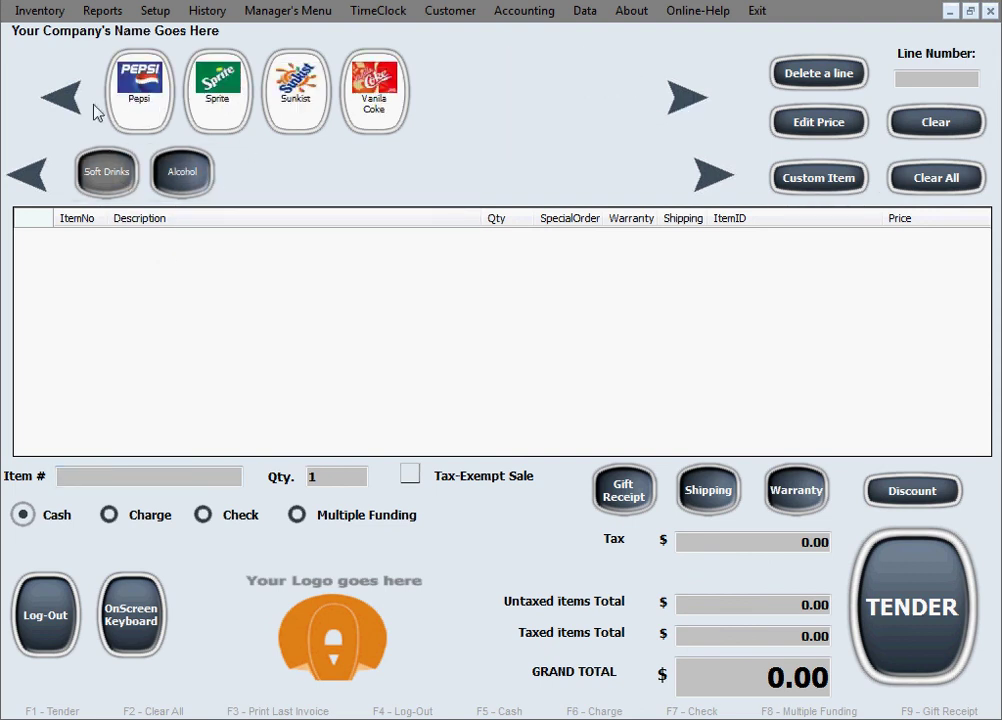
click(64, 97)
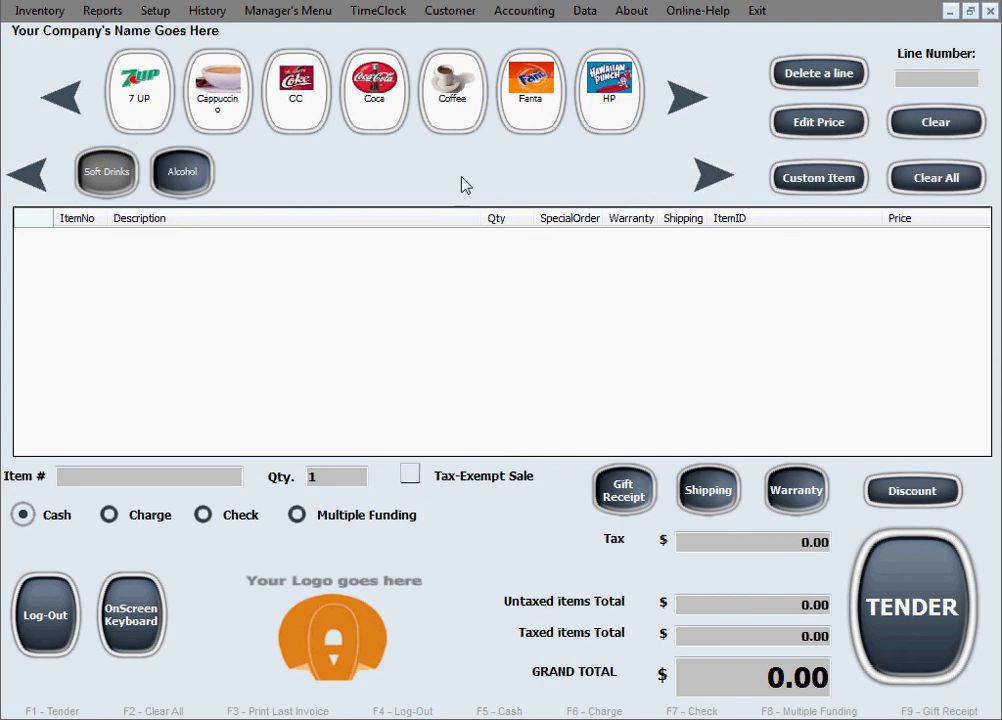